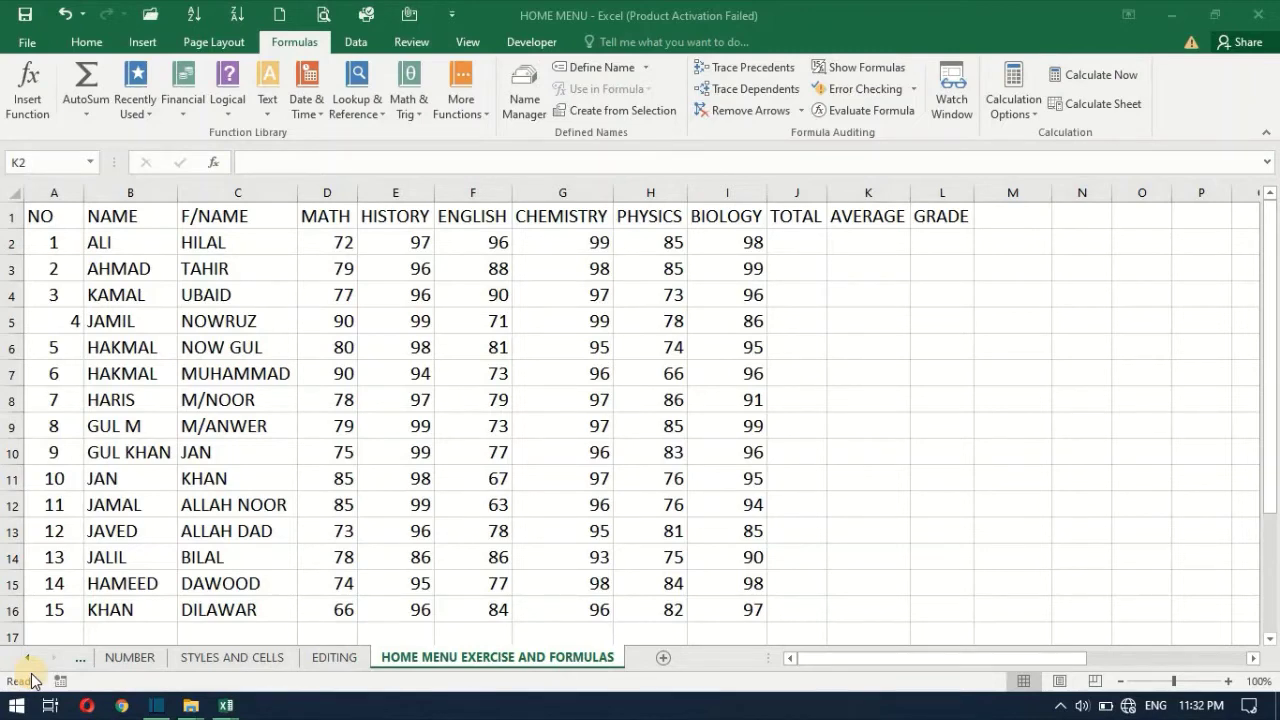
Switch the ribbon to the Home tab on the HOME MENU EXERCISE AND FORMULAS sheet
click(84, 44)
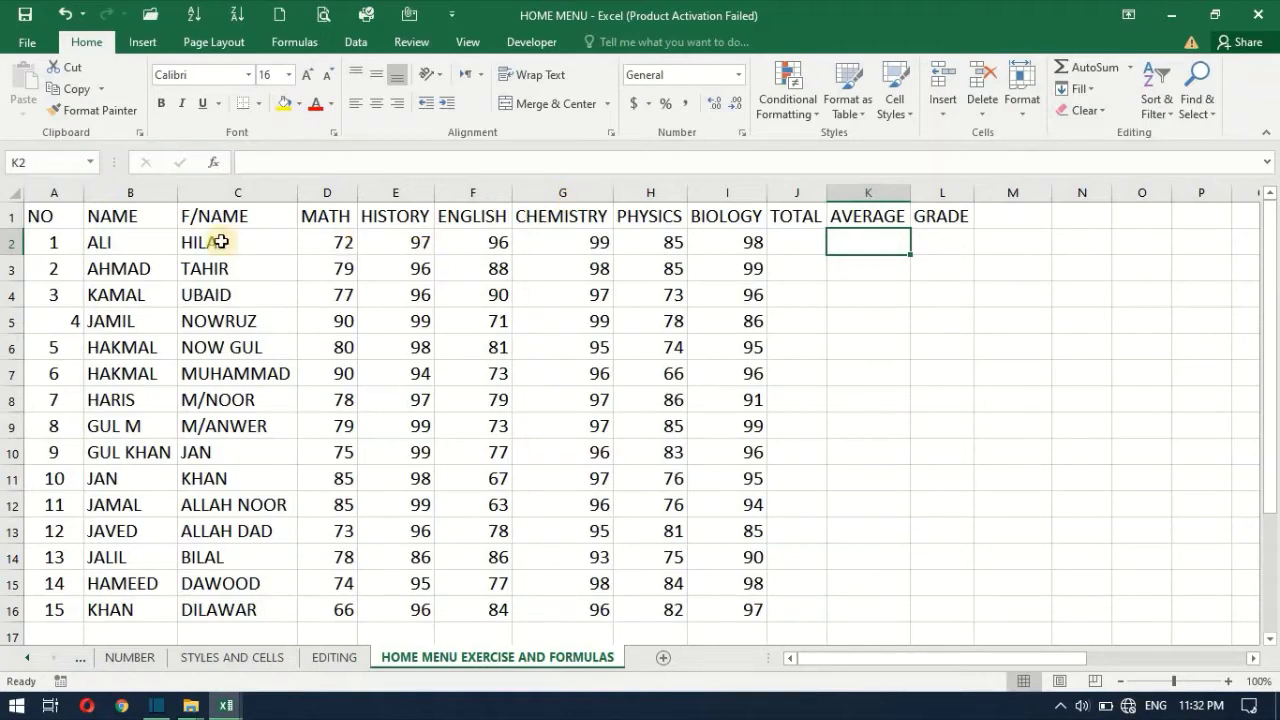
Centre-align the serial numbers in the NO column, A1 through A16
click(76, 328)
mouse_move(49, 216)
mouse_down()
mouse_move(79, 398)
mouse_move(63, 604)
mouse_up()
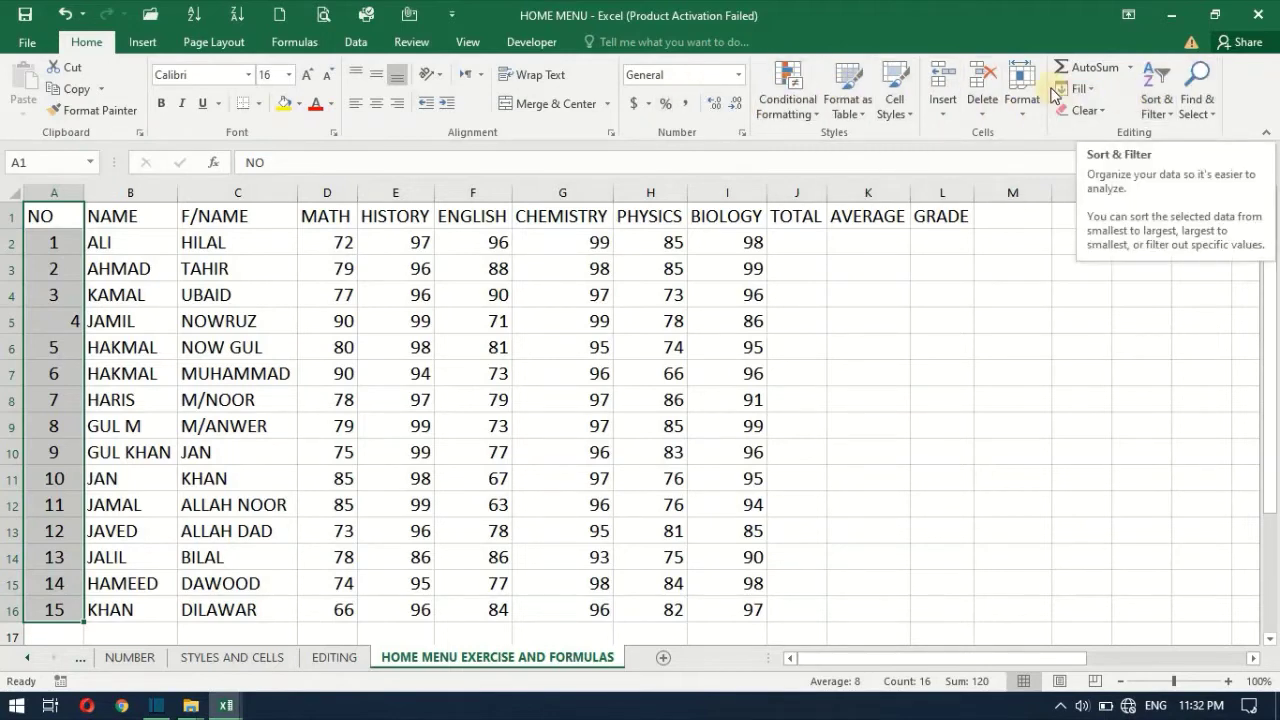
click(375, 104)
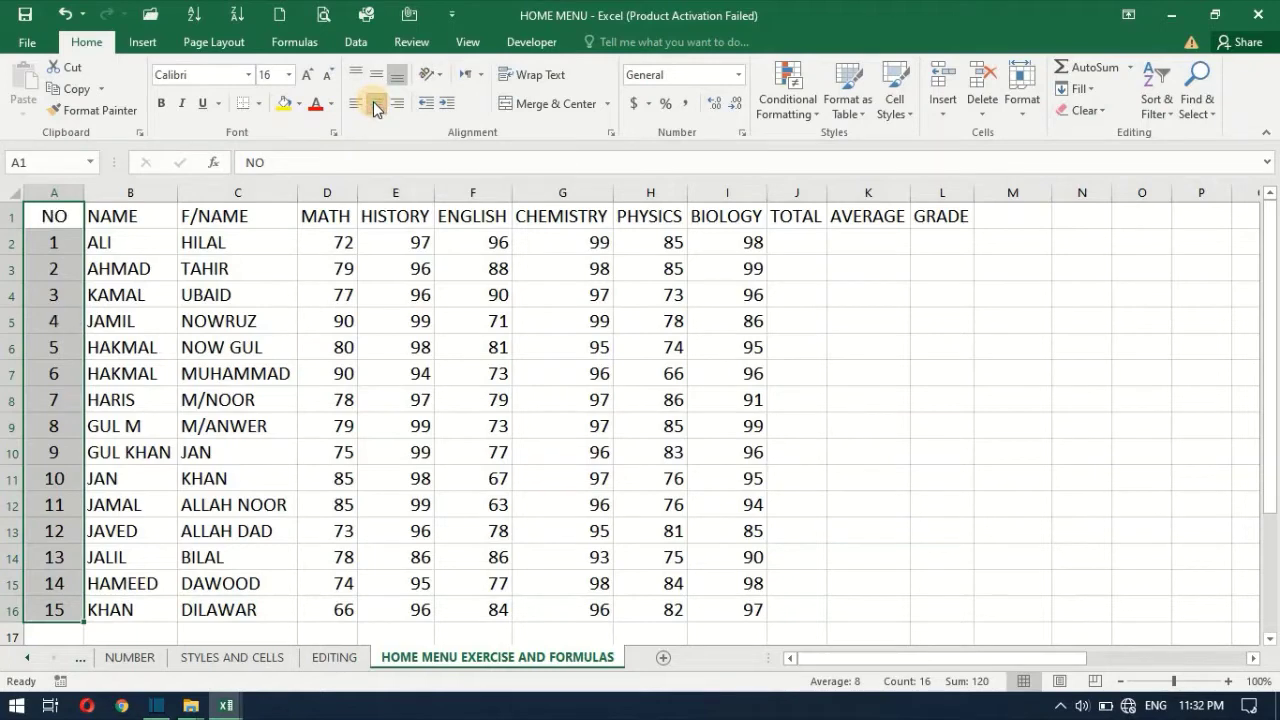
Select a HISTORY mark, then the empty TOTAL, AVERAGE and GRADE cells J2, K2 and L2
click(202, 217)
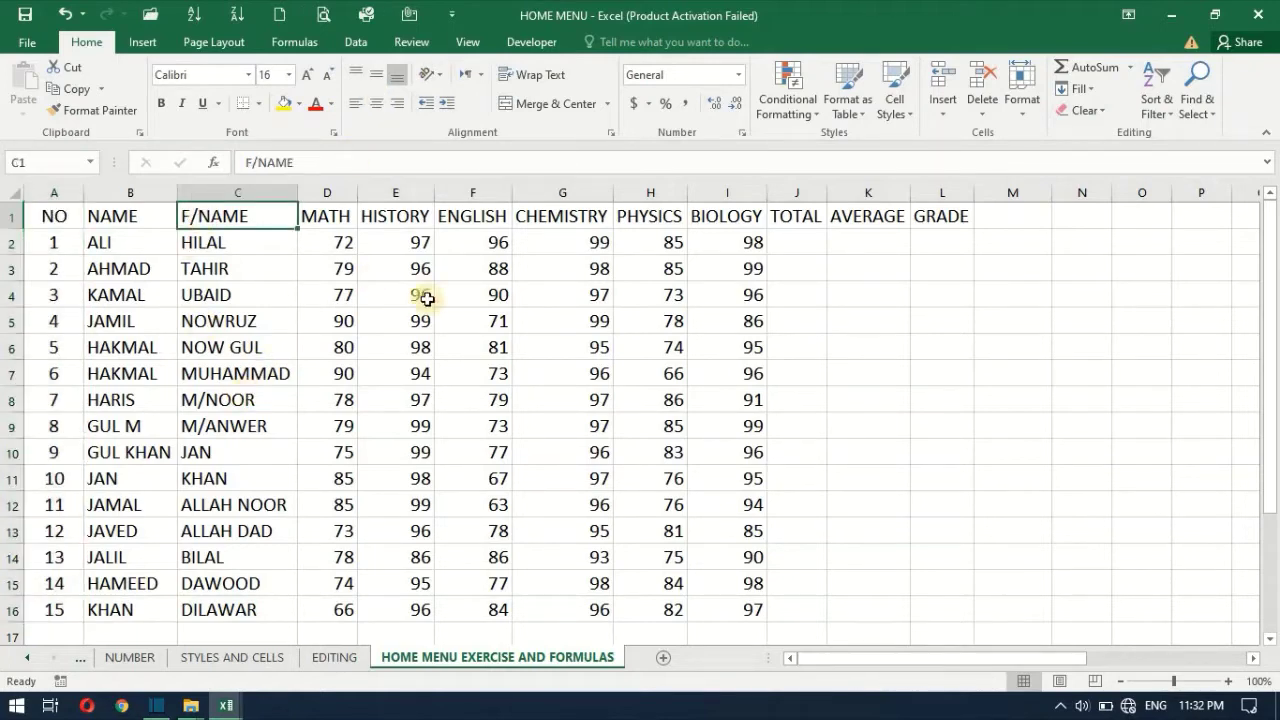
click(411, 241)
click(795, 242)
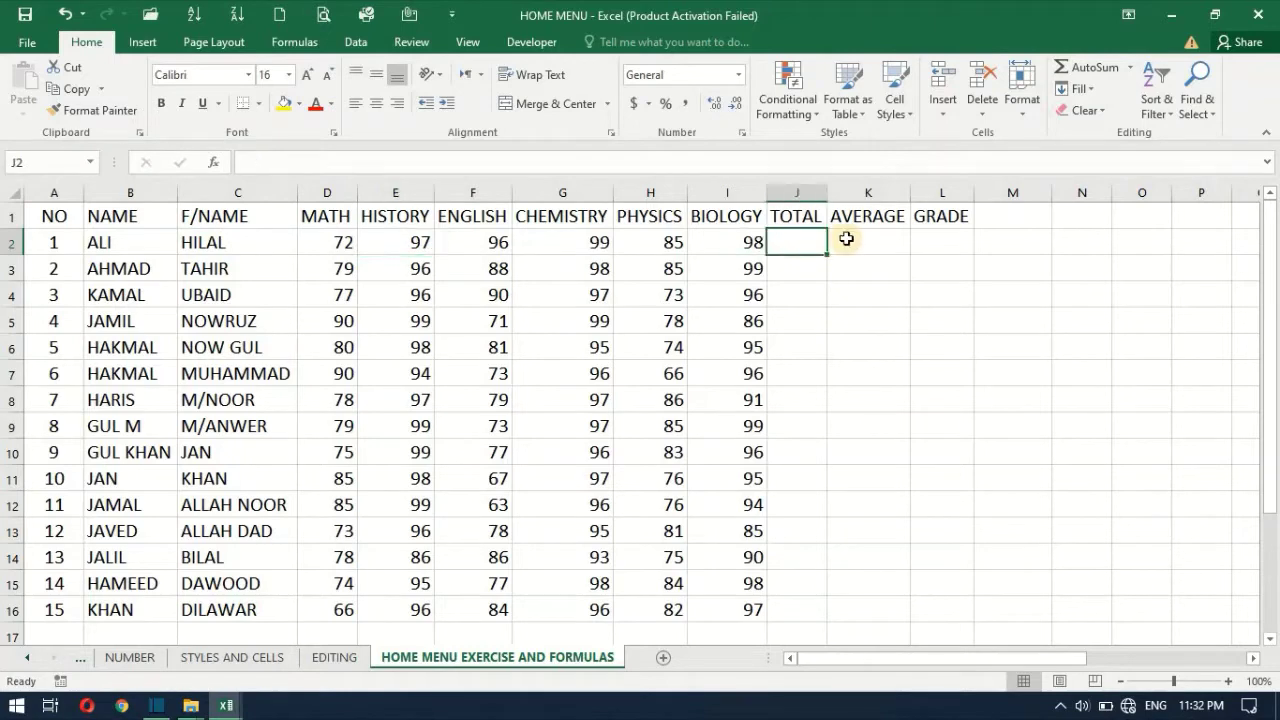
click(867, 240)
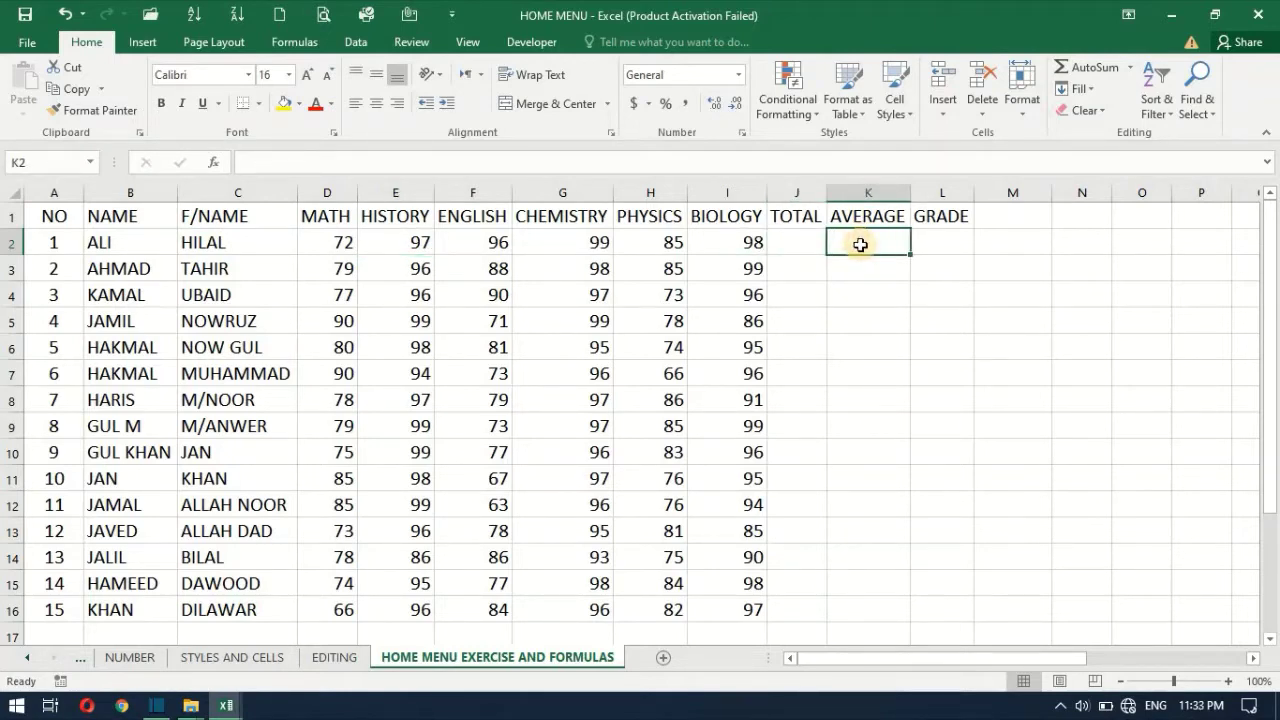
click(796, 241)
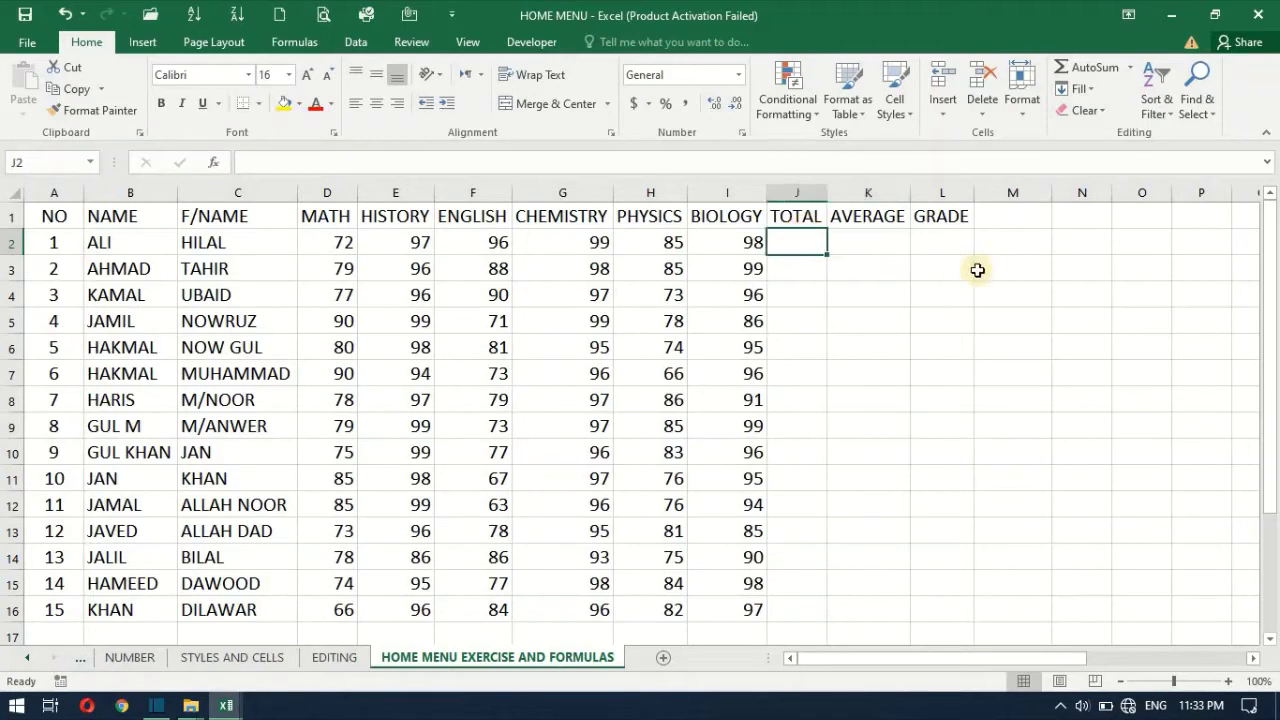
click(939, 247)
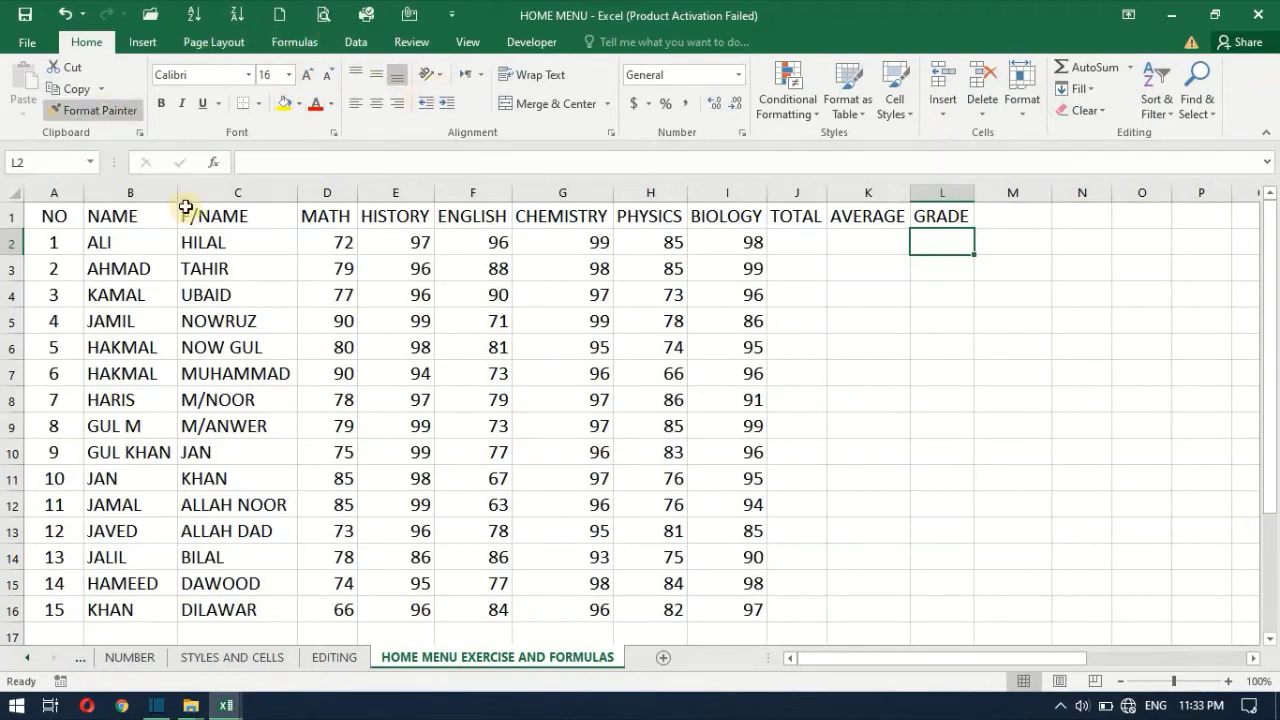
Bold the student names in B1:B16, then return the selection to A1
click(126, 268)
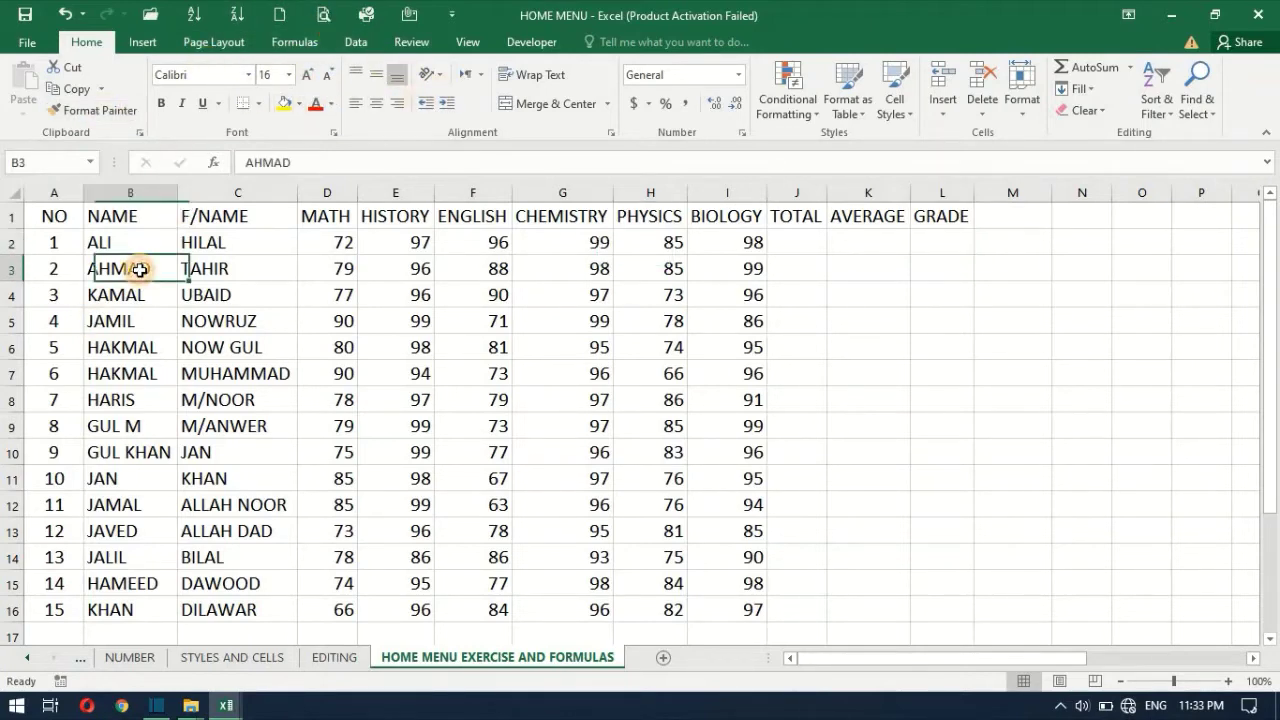
click(113, 212)
mouse_move(113, 212)
mouse_down()
mouse_move(127, 303)
mouse_move(118, 613)
mouse_up()
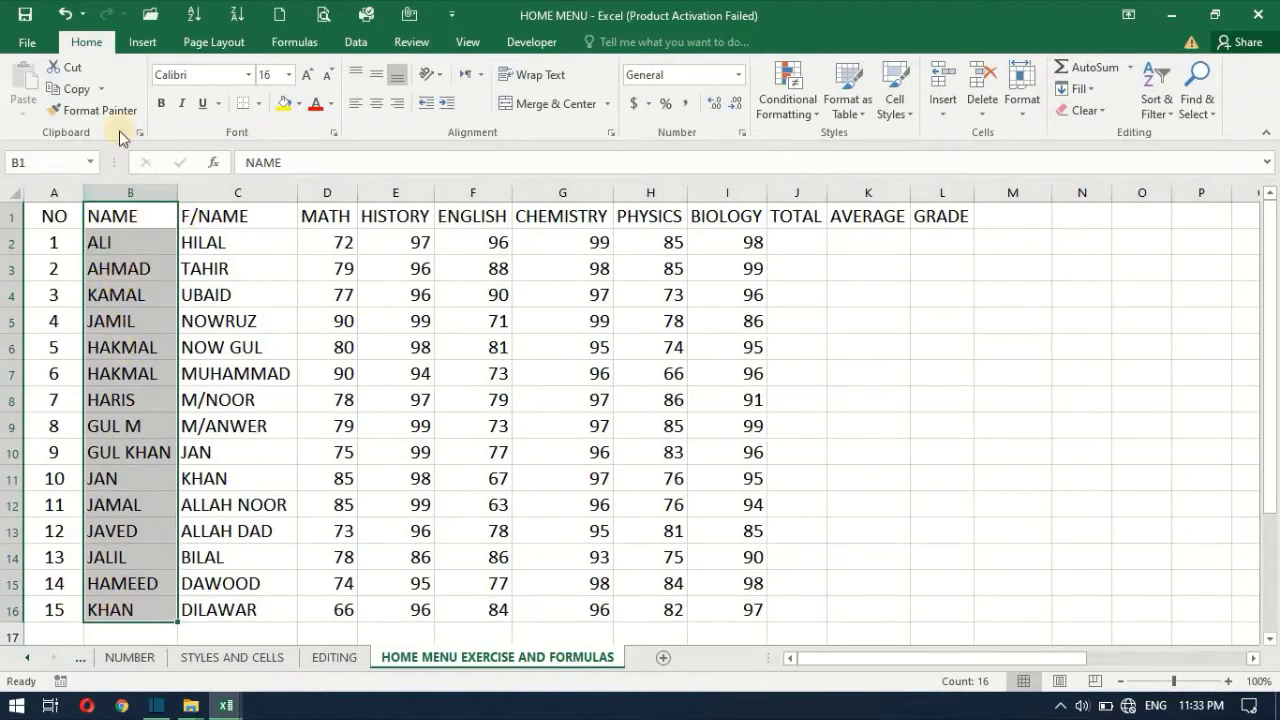
click(167, 102)
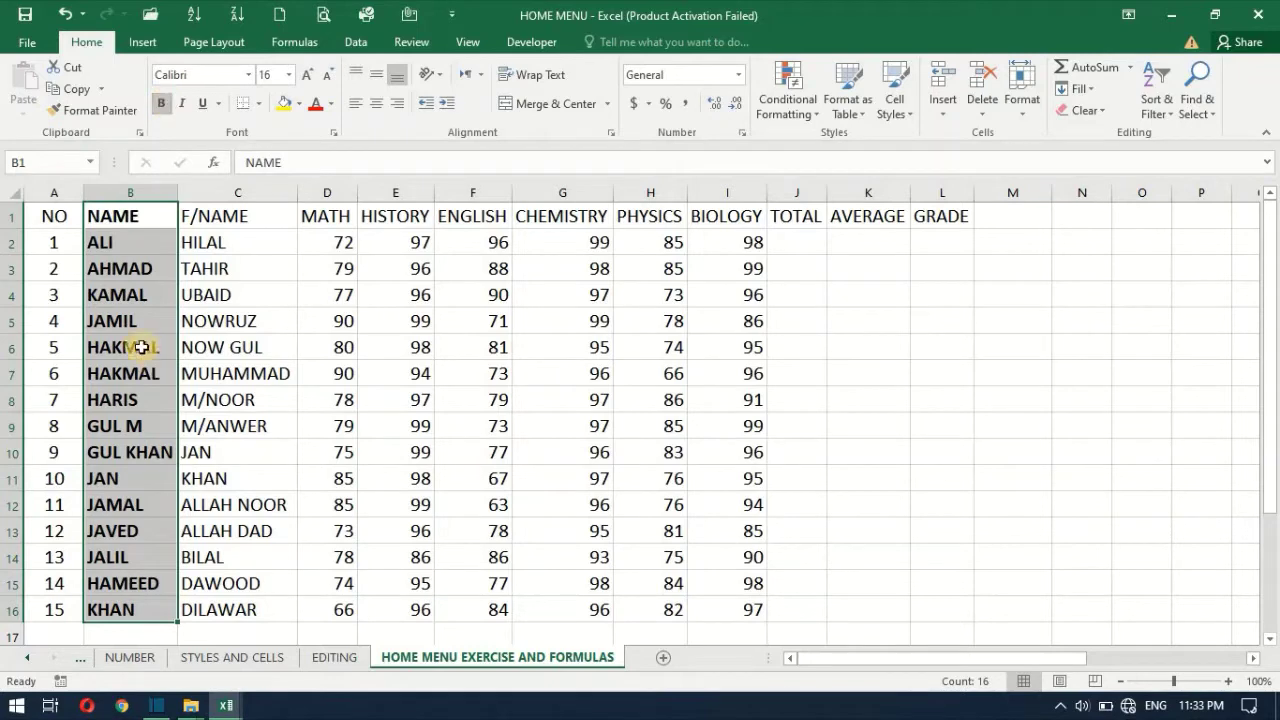
click(134, 273)
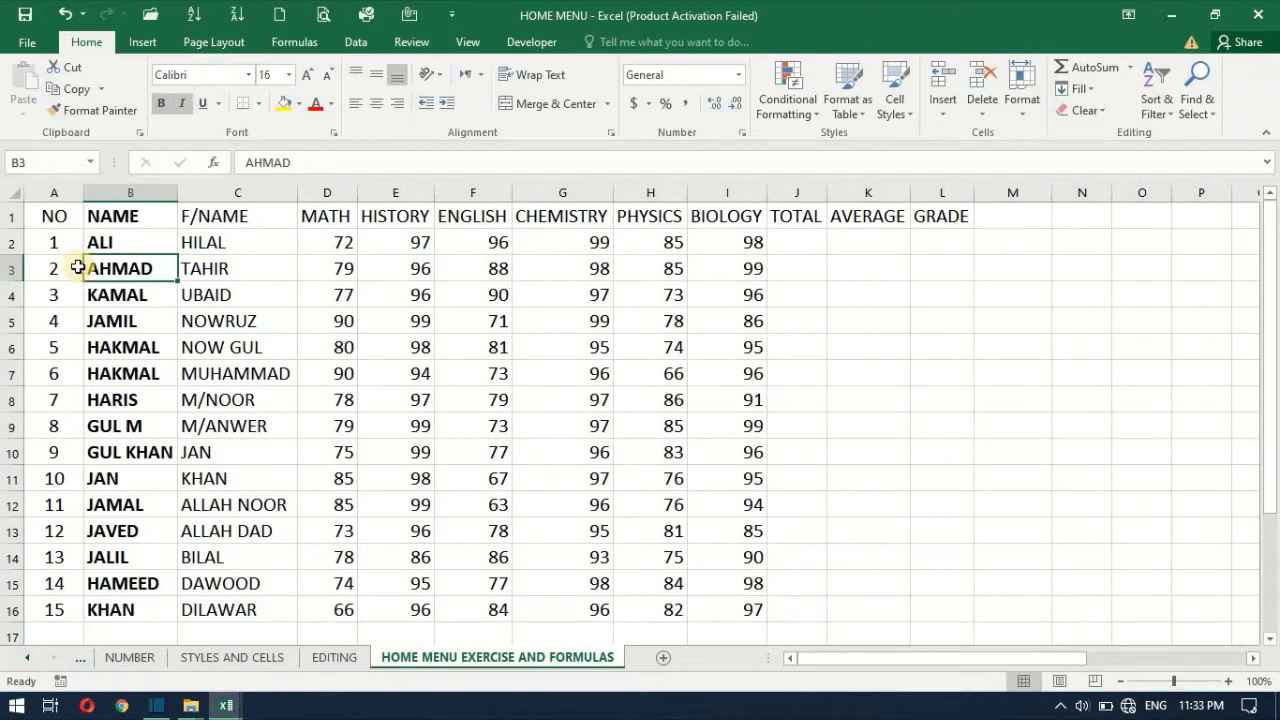
mouse_move(118, 216)
mouse_down()
mouse_move(125, 550)
mouse_move(110, 610)
mouse_up()
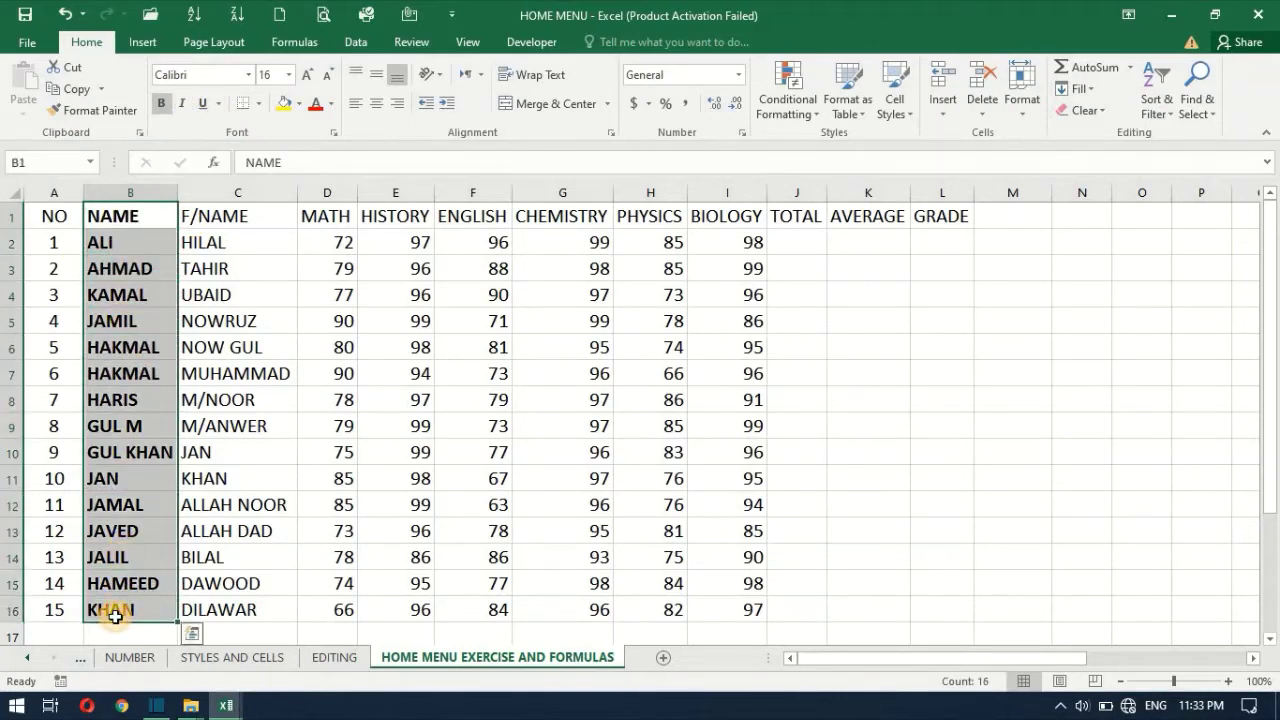
click(52, 214)
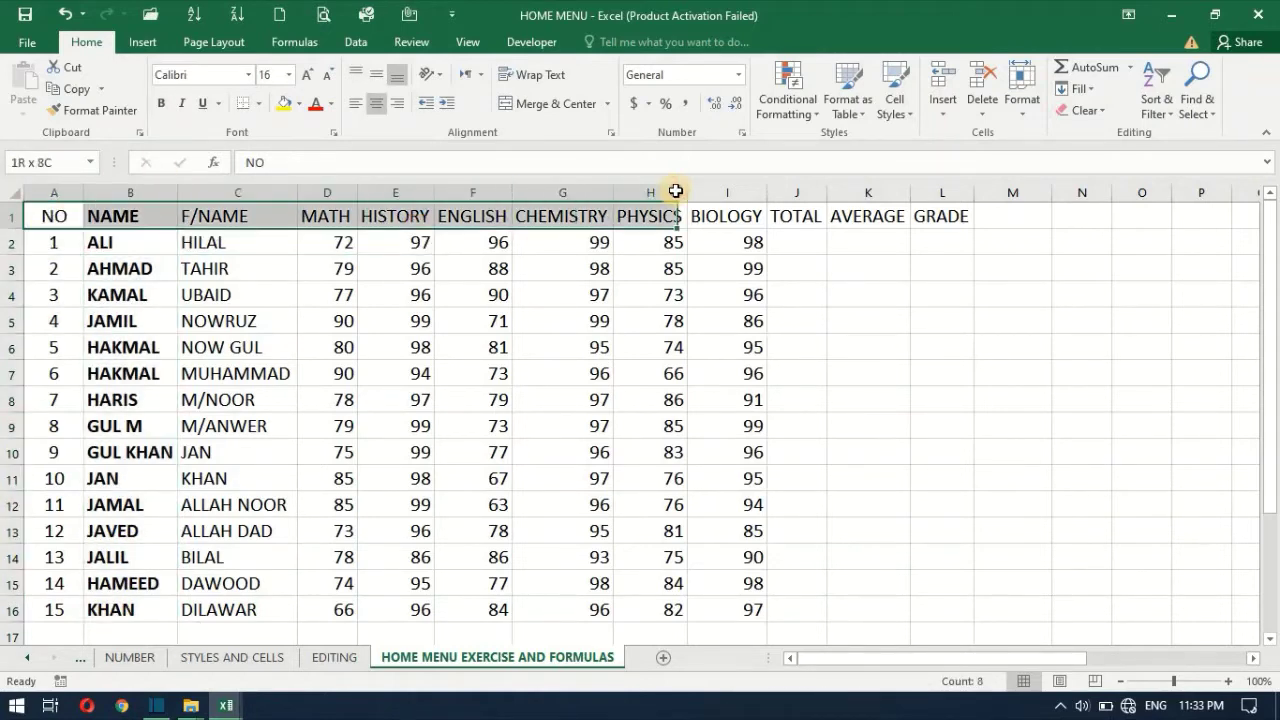
Bold the header labels across A1:L1, from NO to GRADE
mouse_move(120, 217)
mouse_down()
mouse_move(895, 180)
mouse_move(954, 196)
mouse_up()
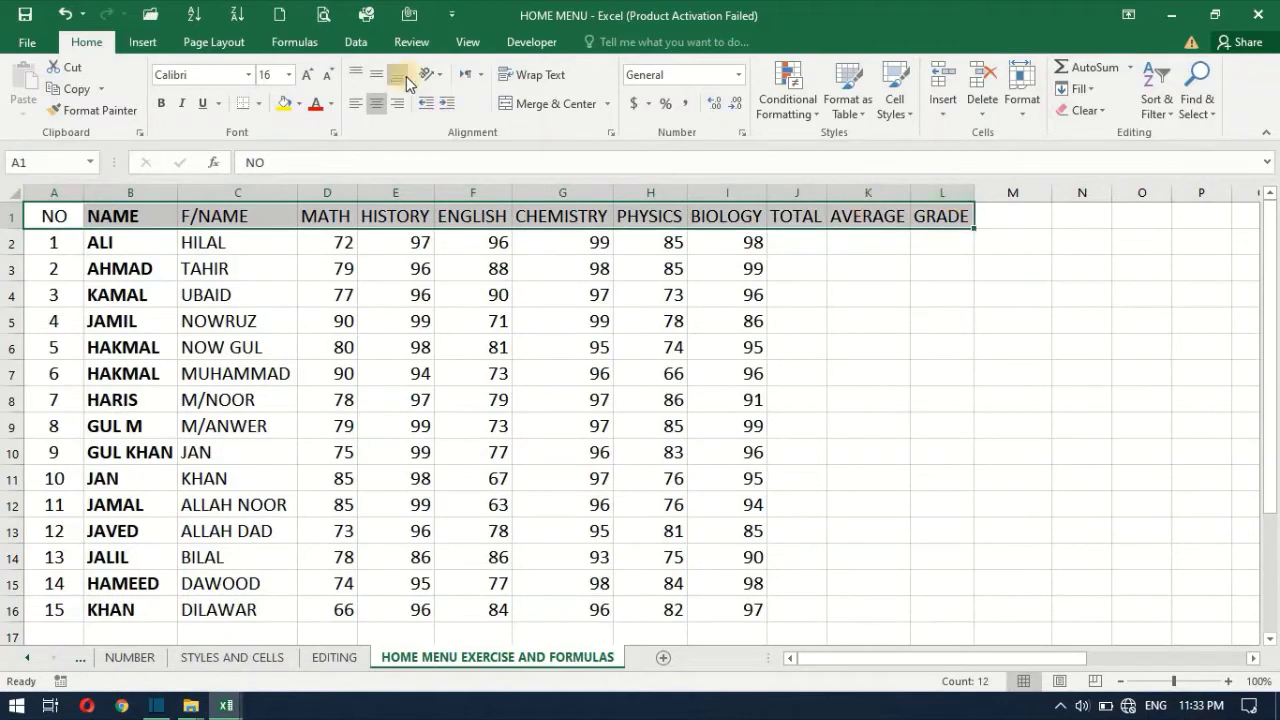
click(162, 104)
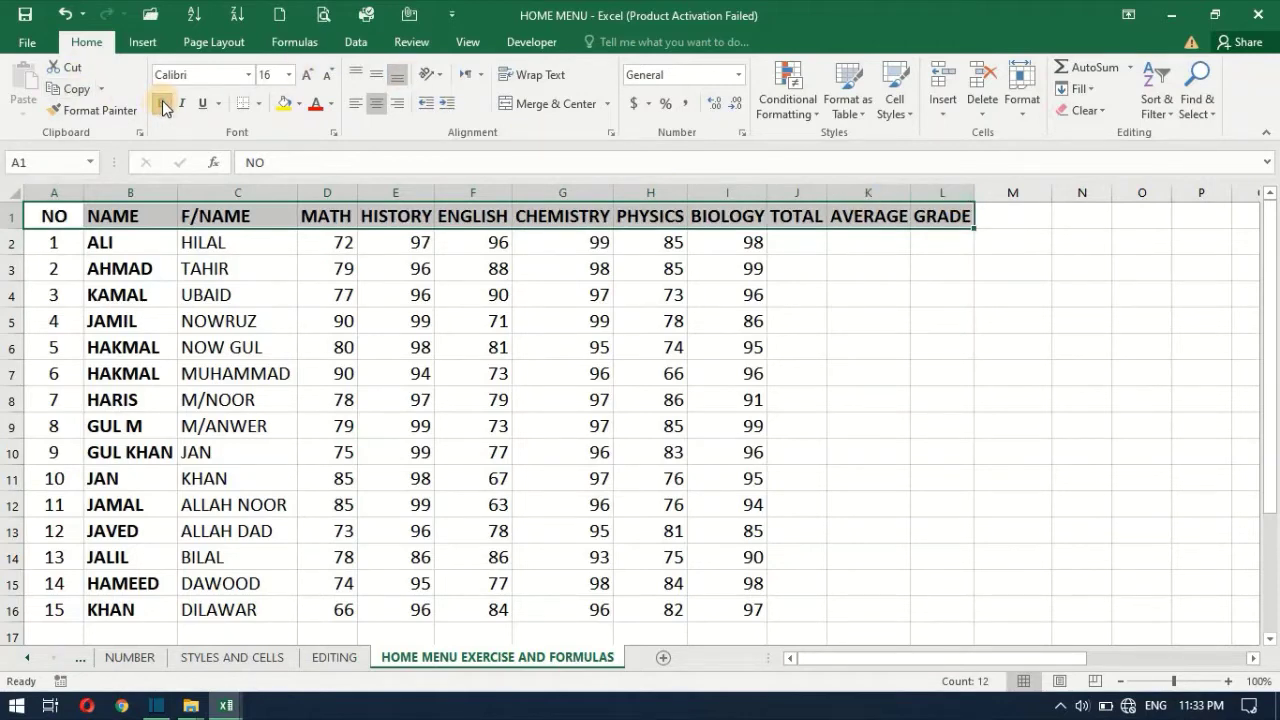
click(383, 248)
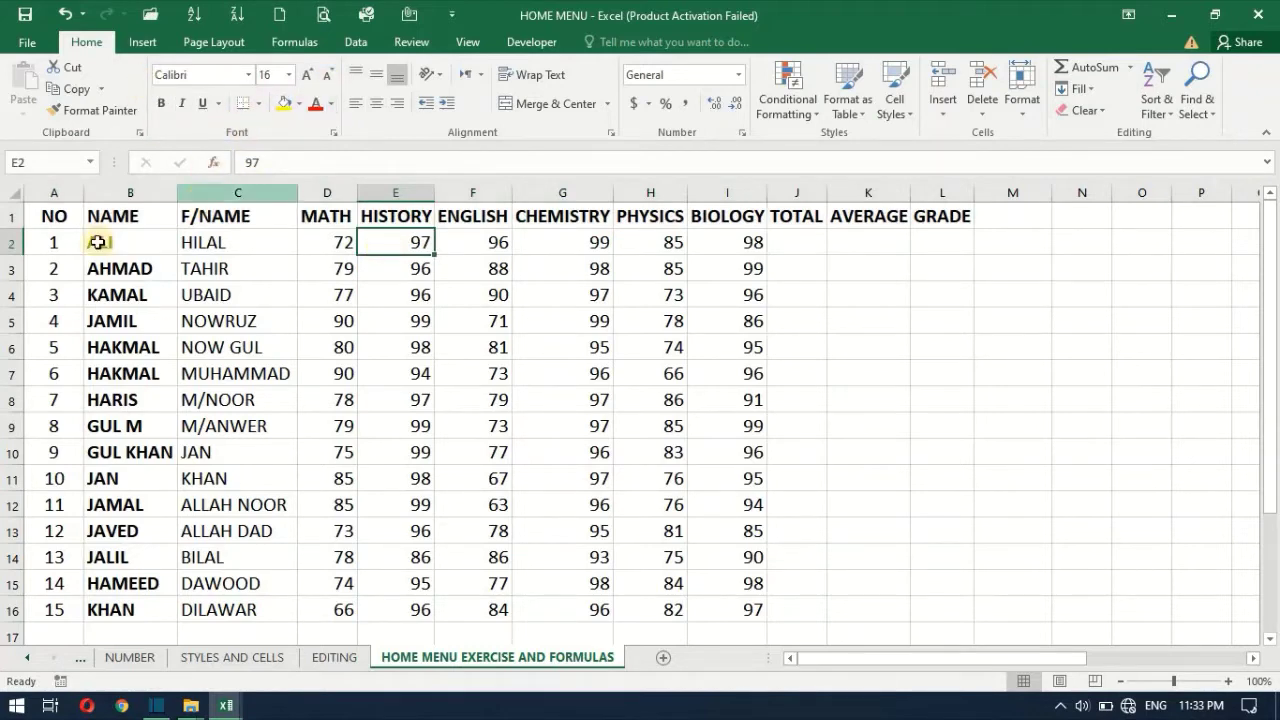
click(120, 216)
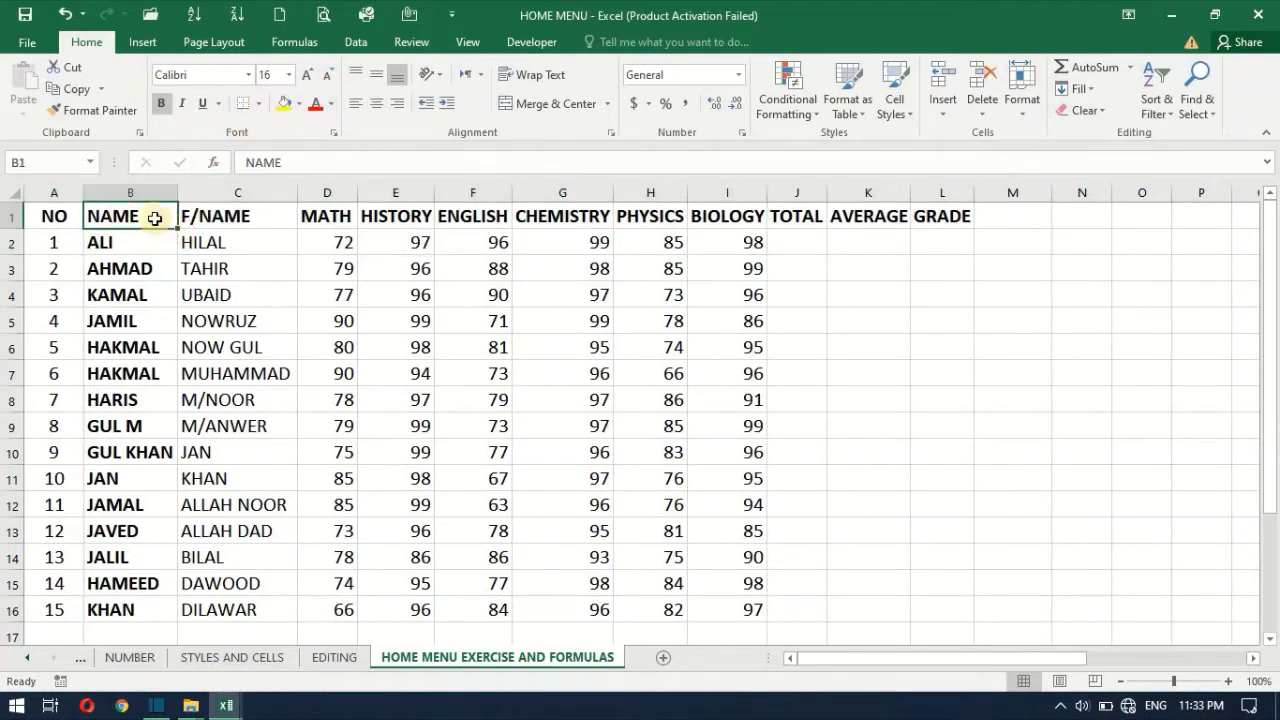
Give the NAME column cells B1:B16 a green fill
mouse_move(152, 218)
mouse_down()
mouse_move(137, 644)
mouse_move(111, 507)
mouse_move(112, 534)
mouse_up()
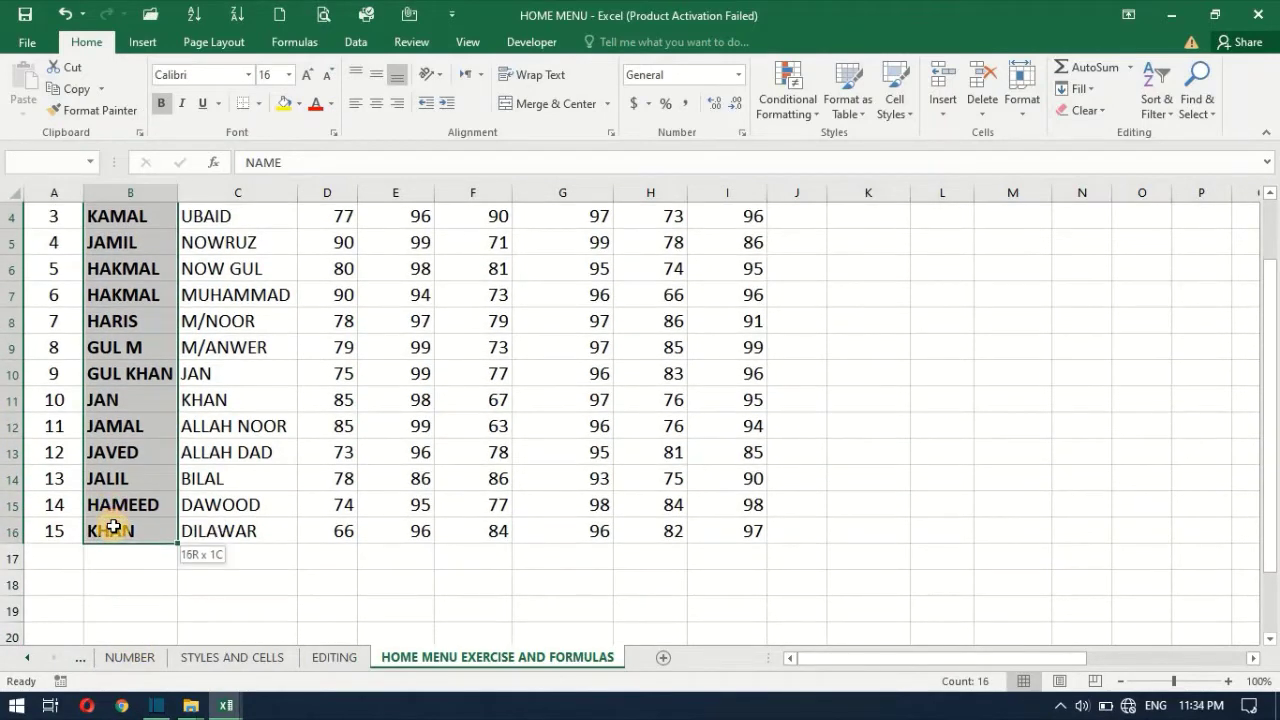
click(299, 103)
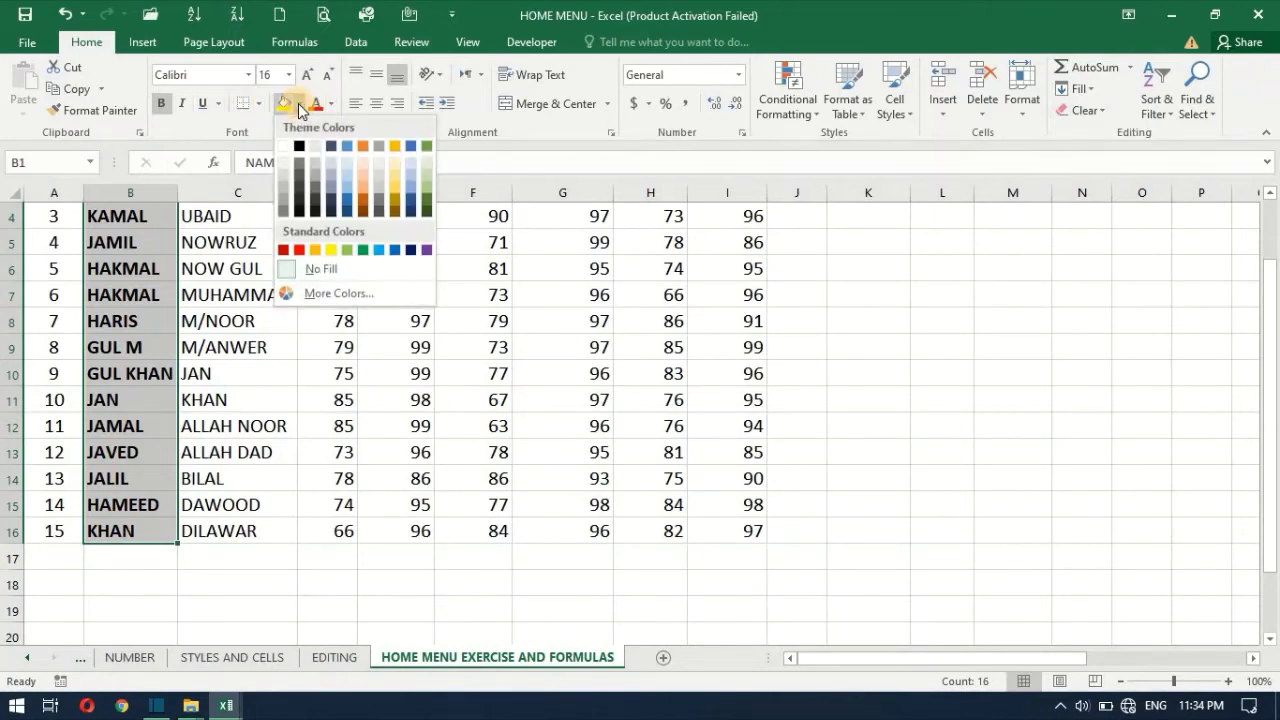
click(359, 249)
Set the F/NAME column text in C1:C16 to dark blue
scroll(771, 356, up, 1)
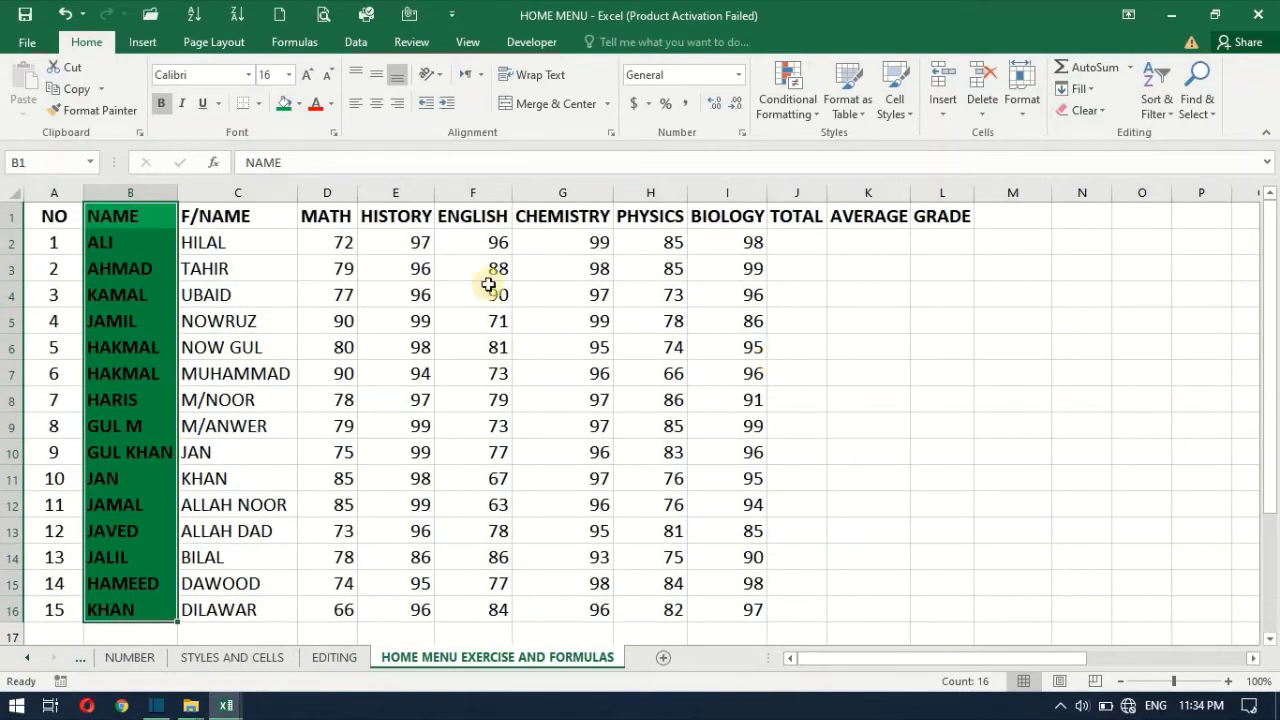
click(219, 242)
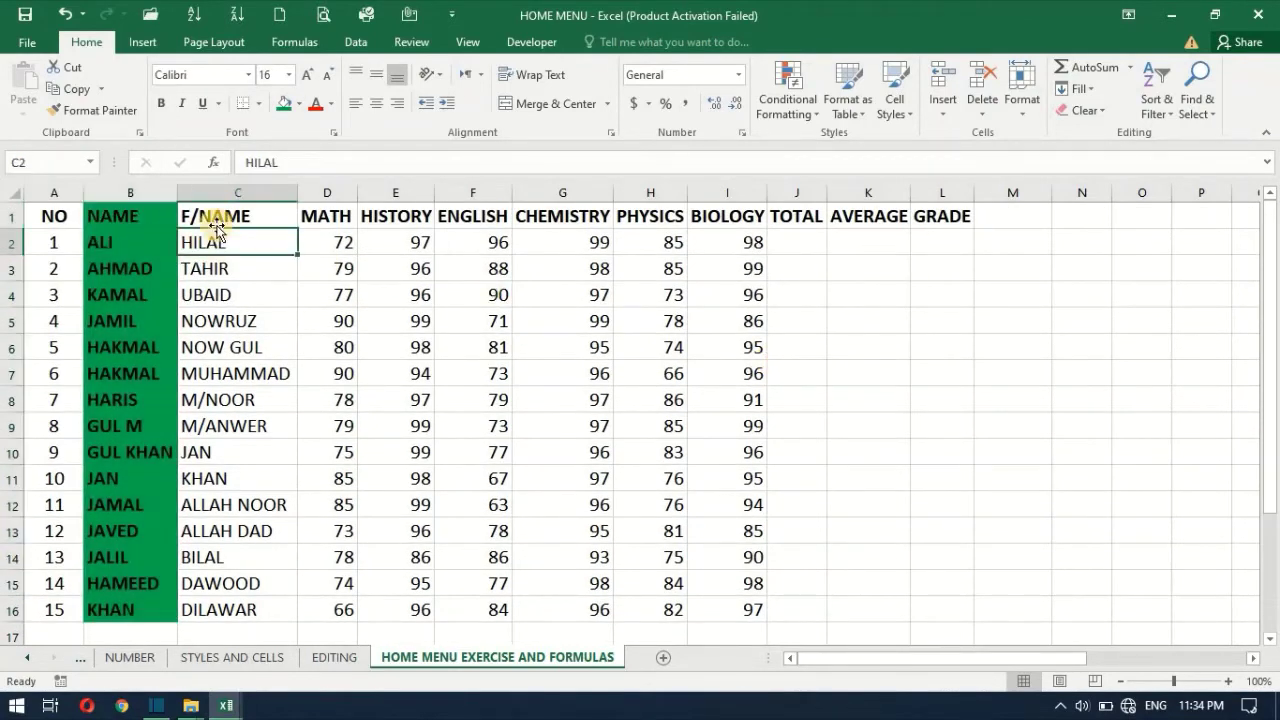
drag(224, 212, 255, 290)
drag(211, 495, 212, 607)
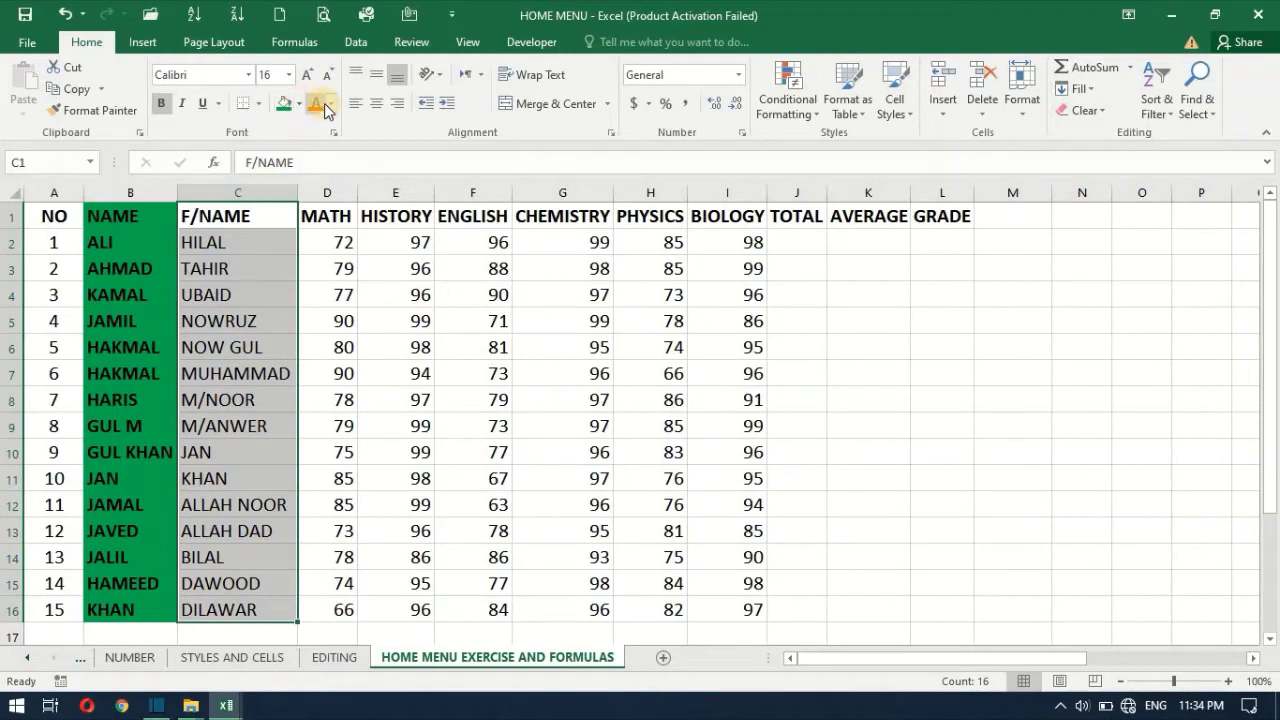
click(330, 106)
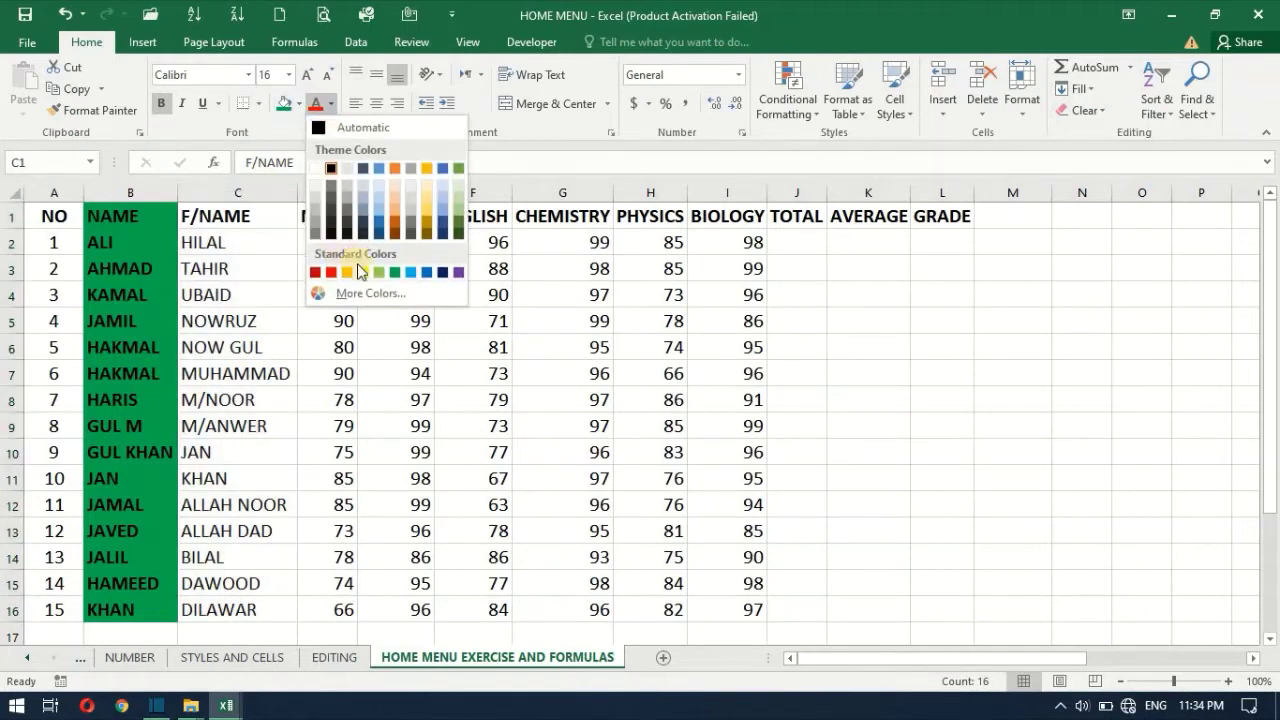
click(443, 272)
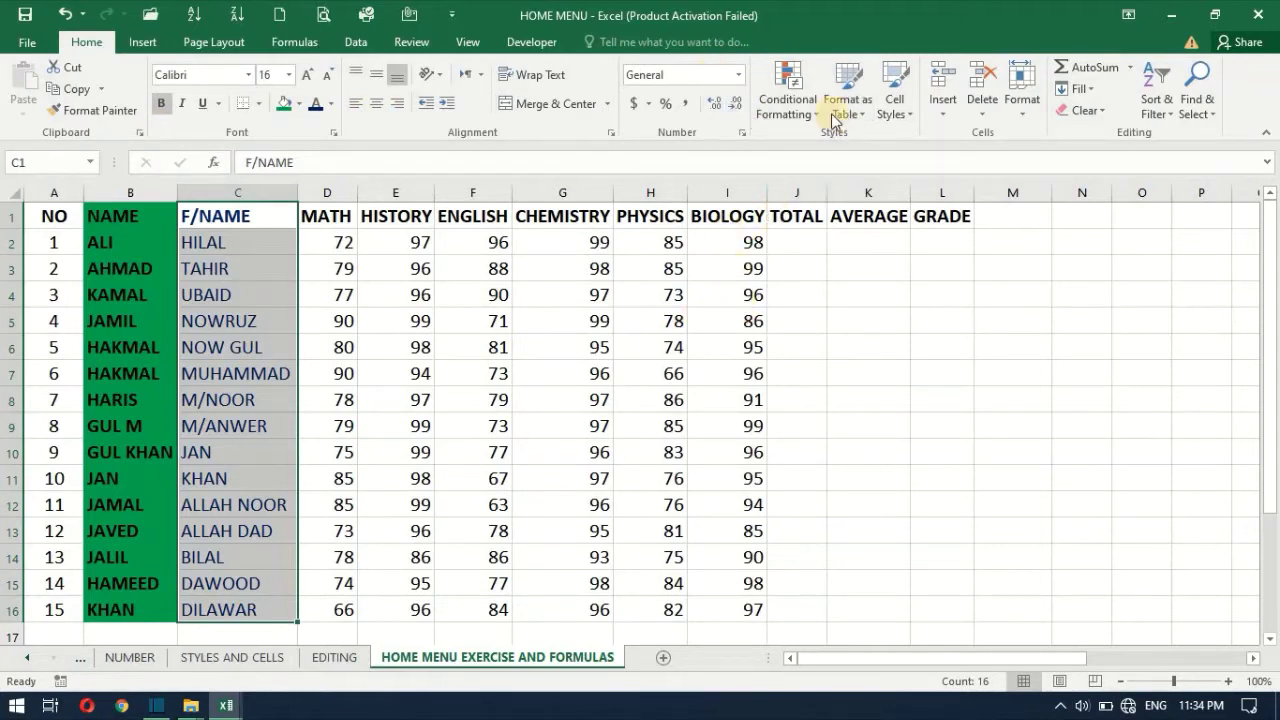
click(797, 235)
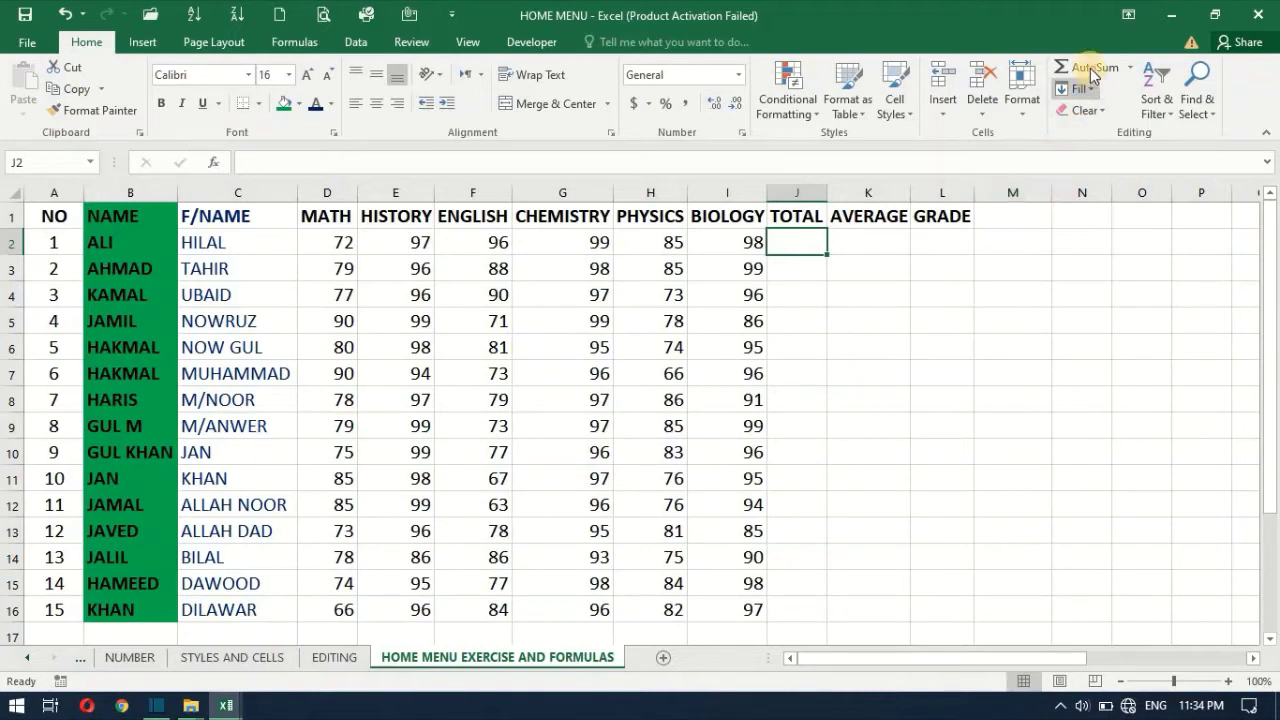
click(343, 243)
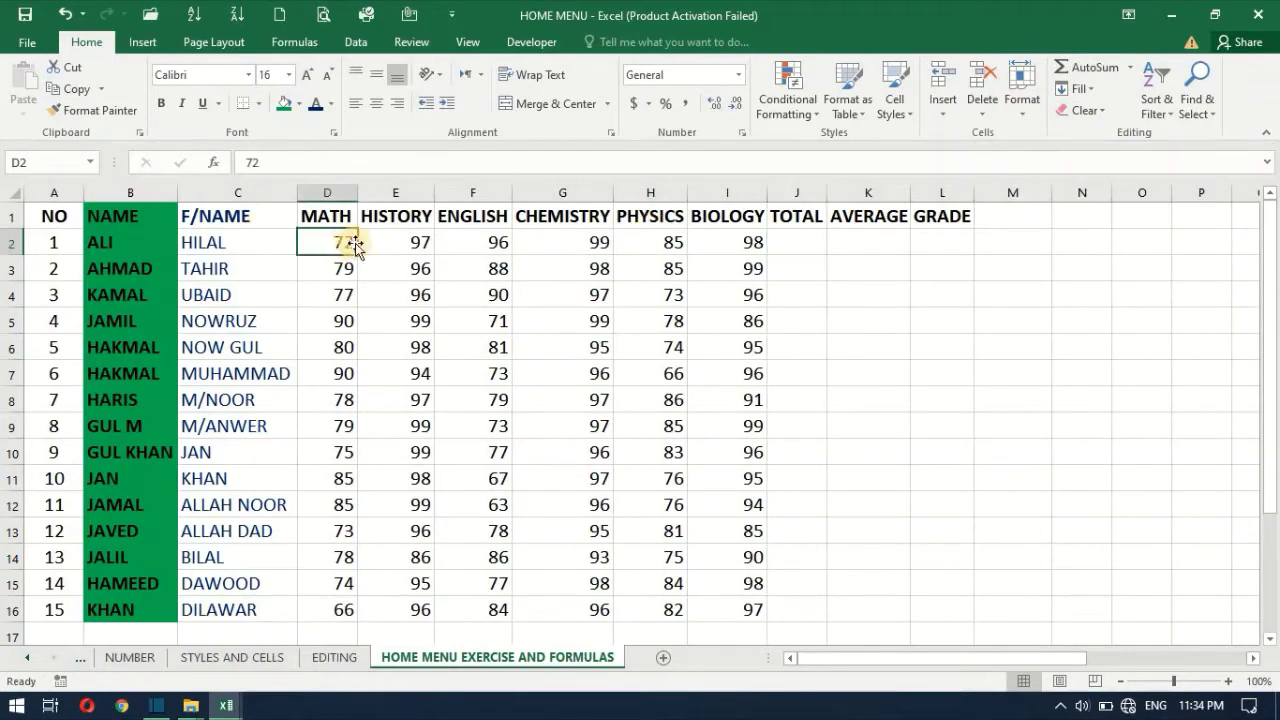
drag(350, 242, 760, 237)
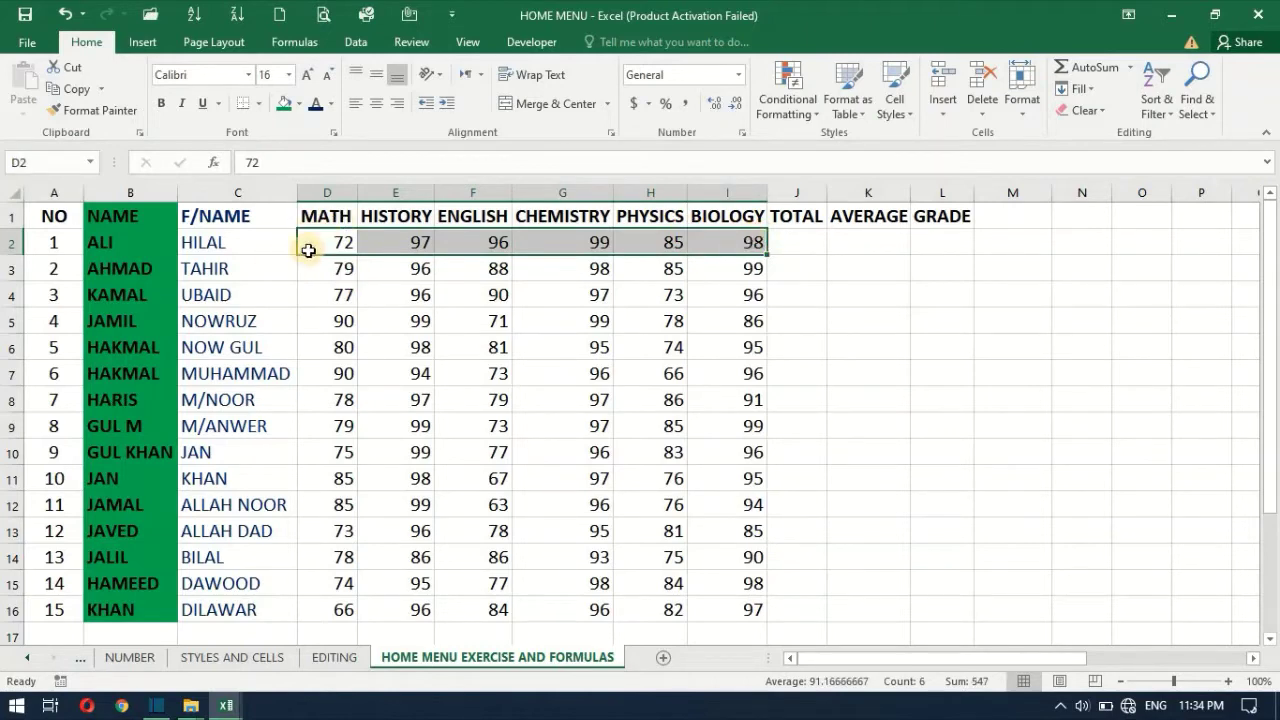
drag(316, 249, 749, 240)
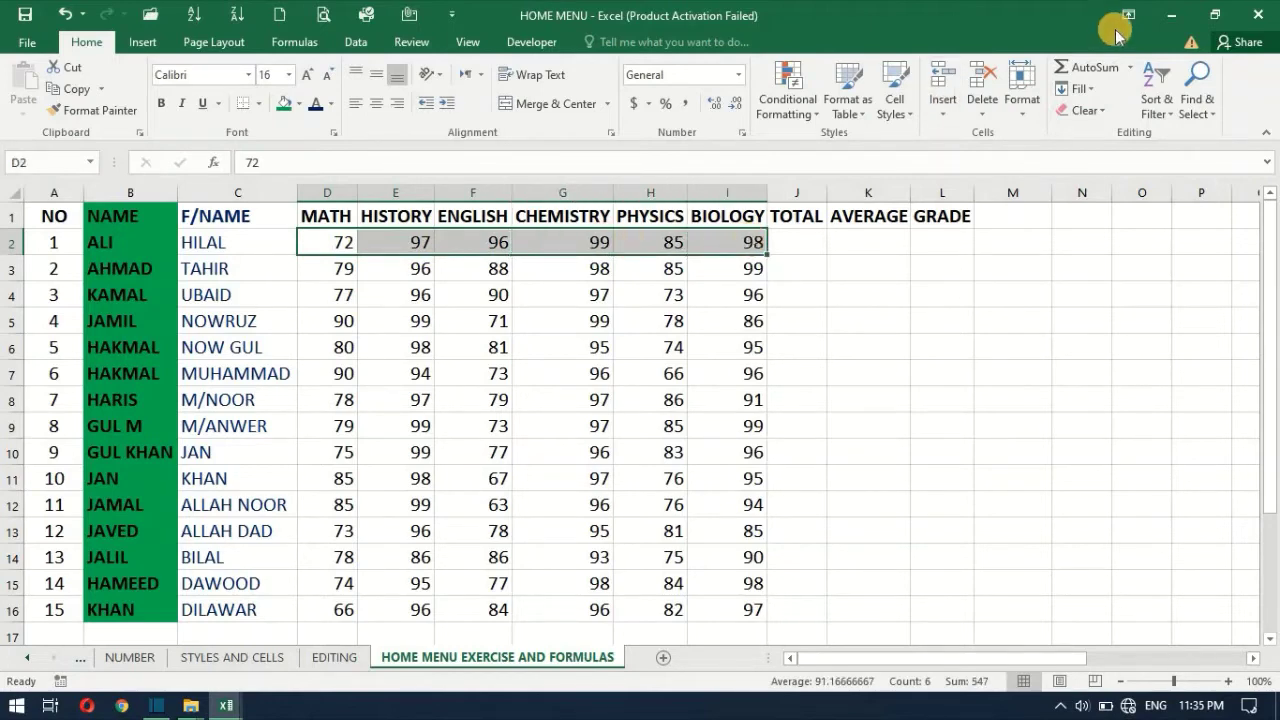
click(1110, 68)
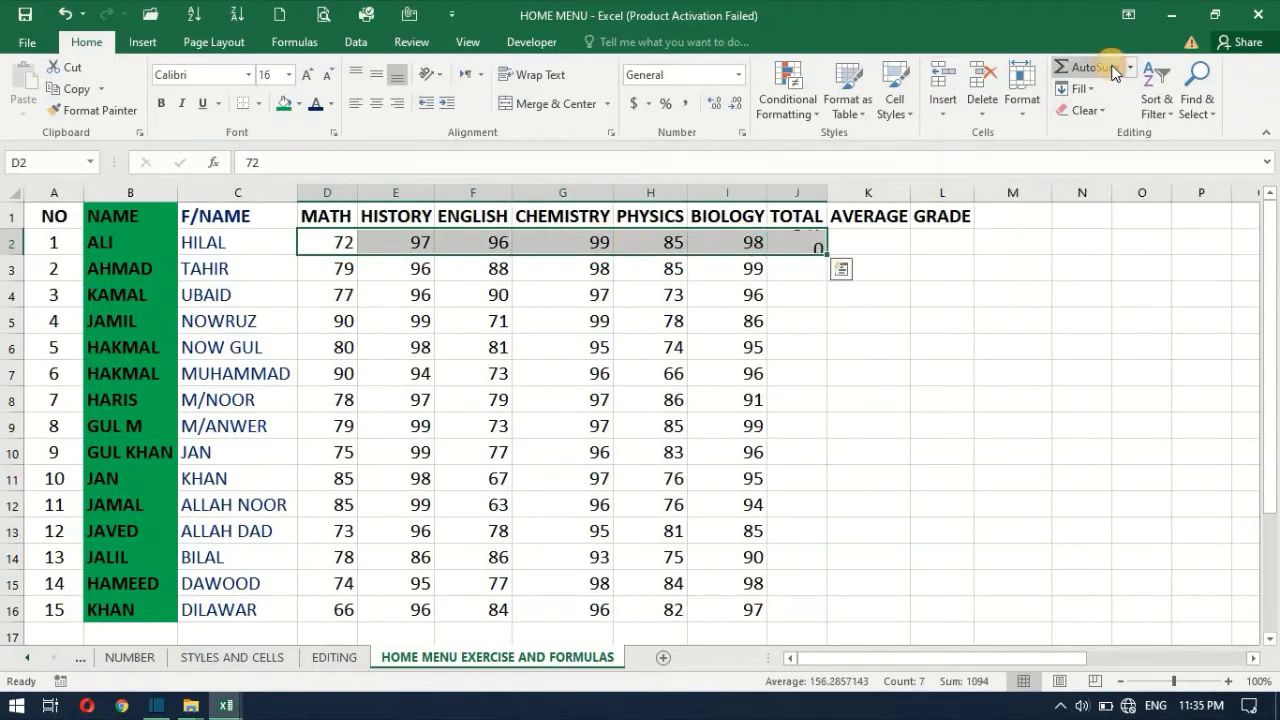
click(806, 245)
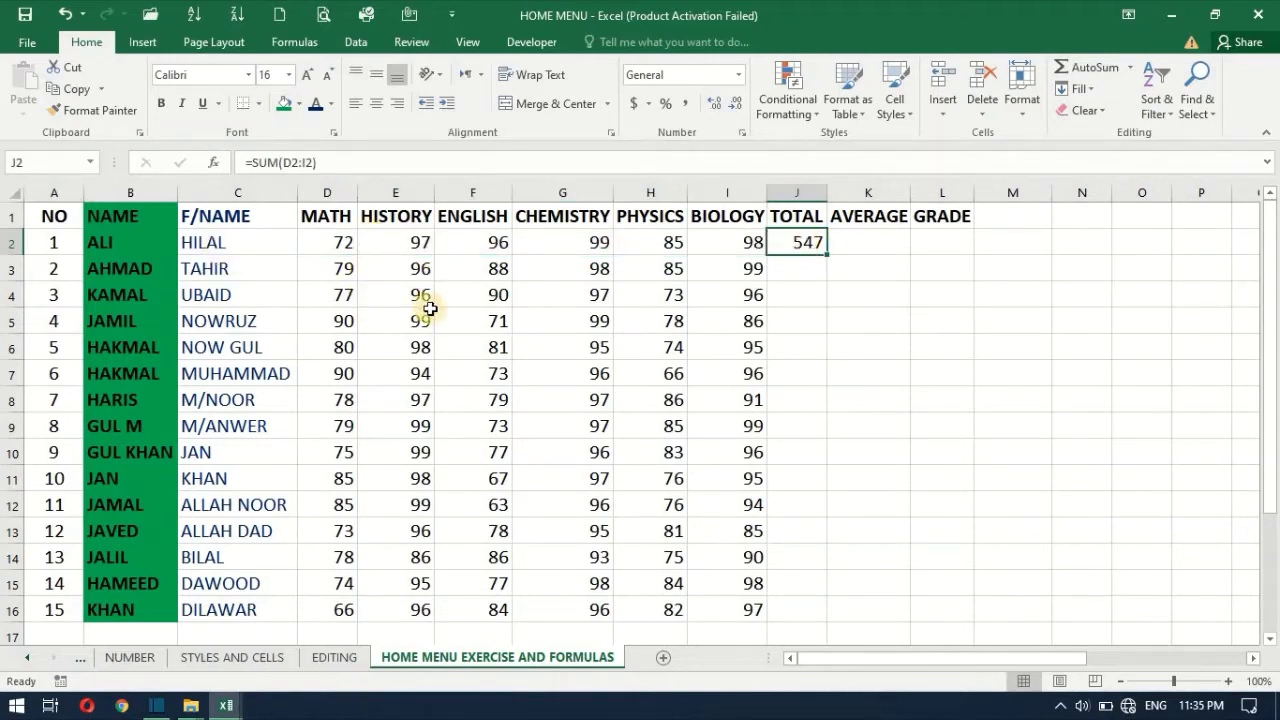
key(ctrl+z)
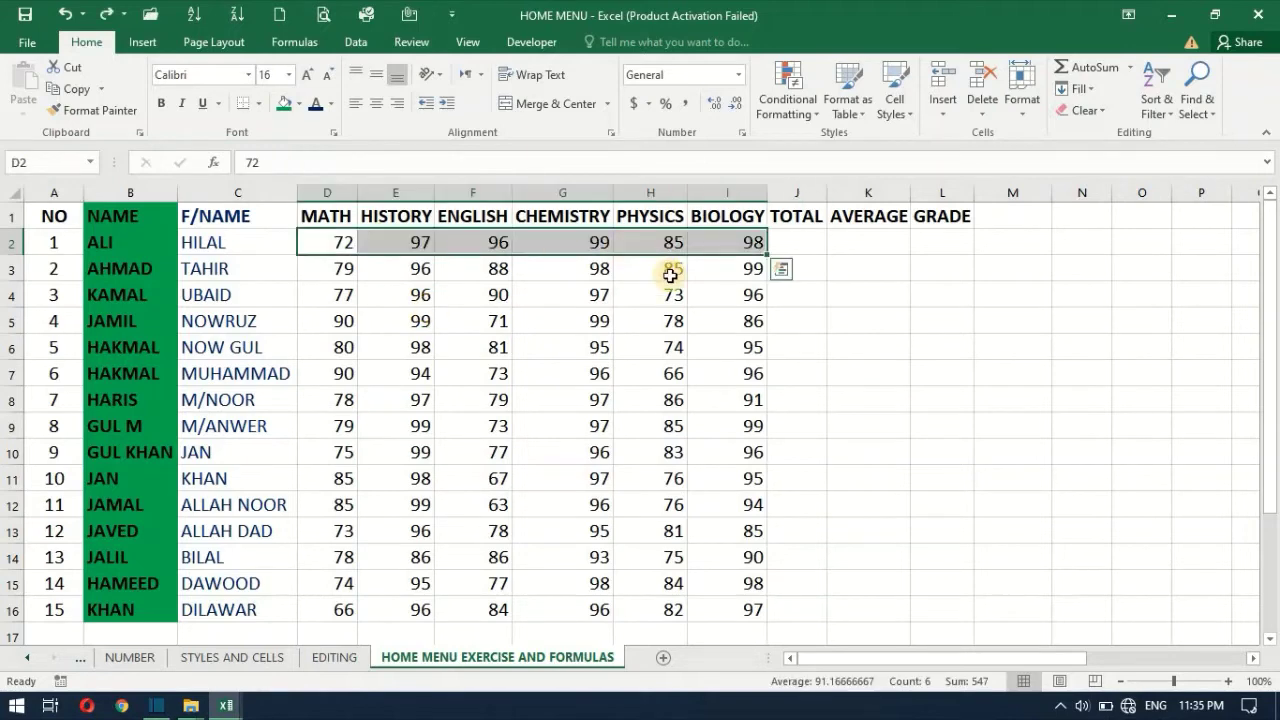
click(791, 245)
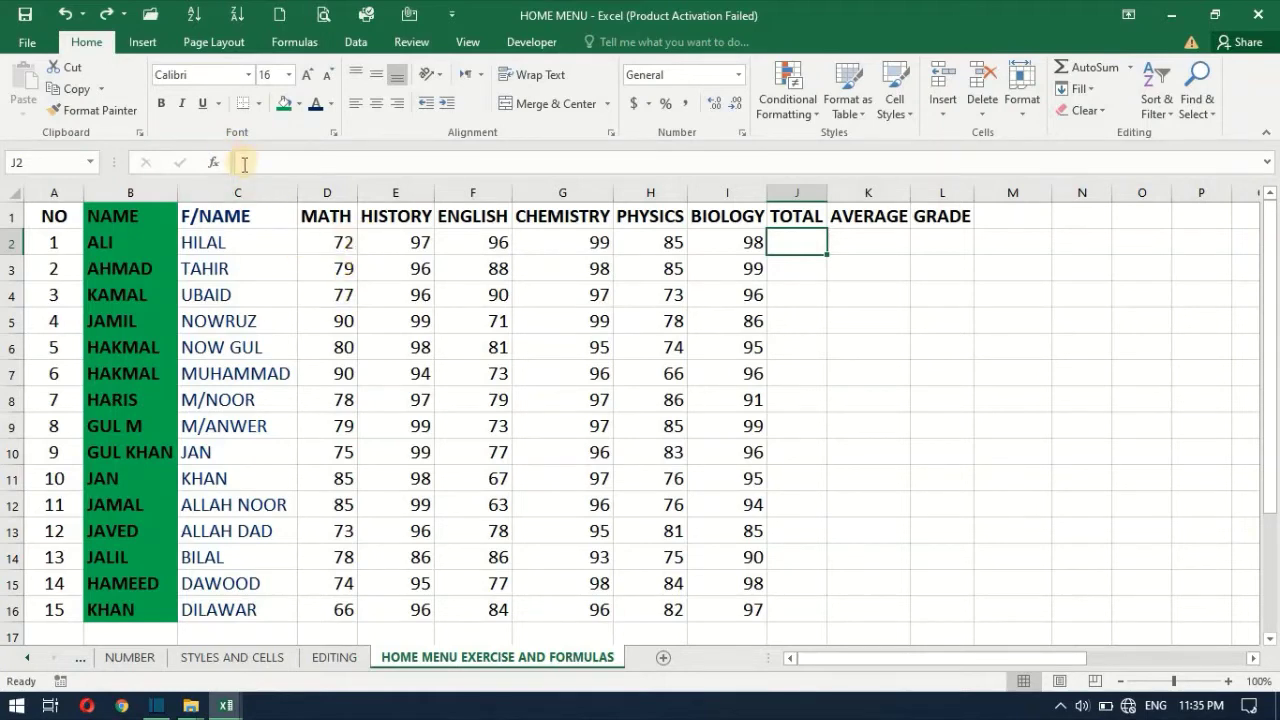
Enter =D2+E2+F2+G2+H2+I2 in J2, giving the first student's total of 547
click(244, 163)
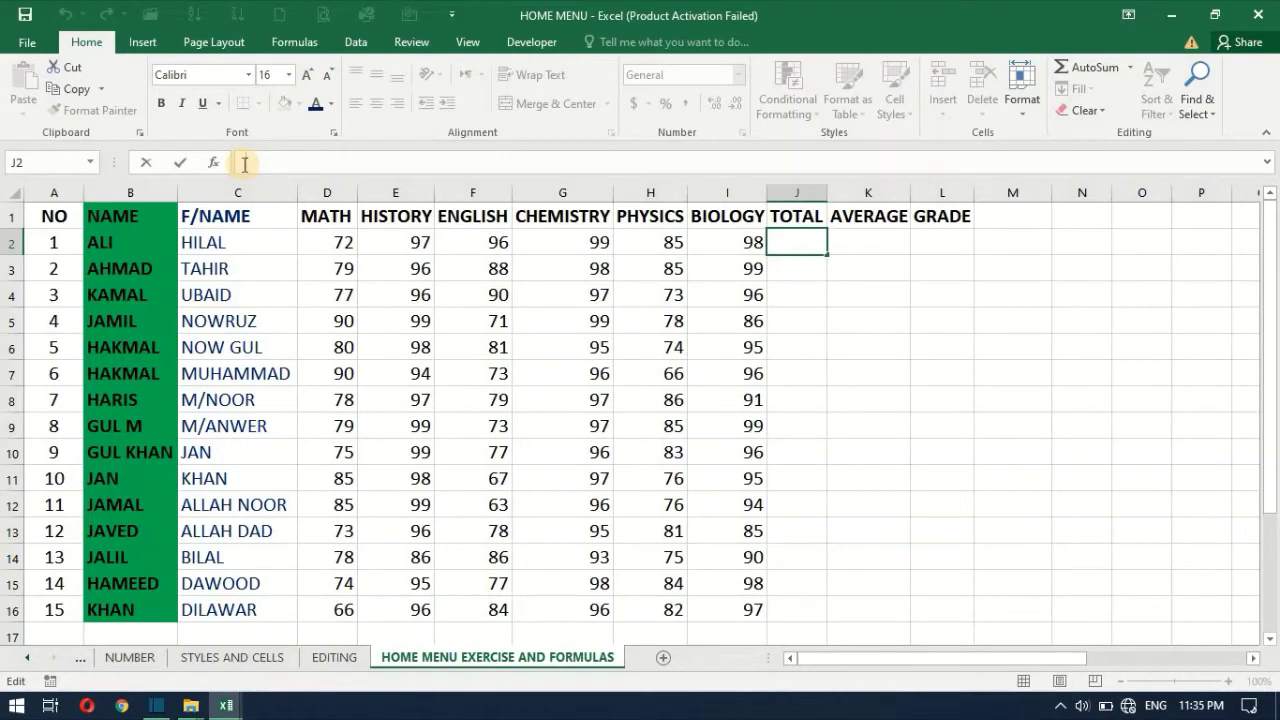
text(=)
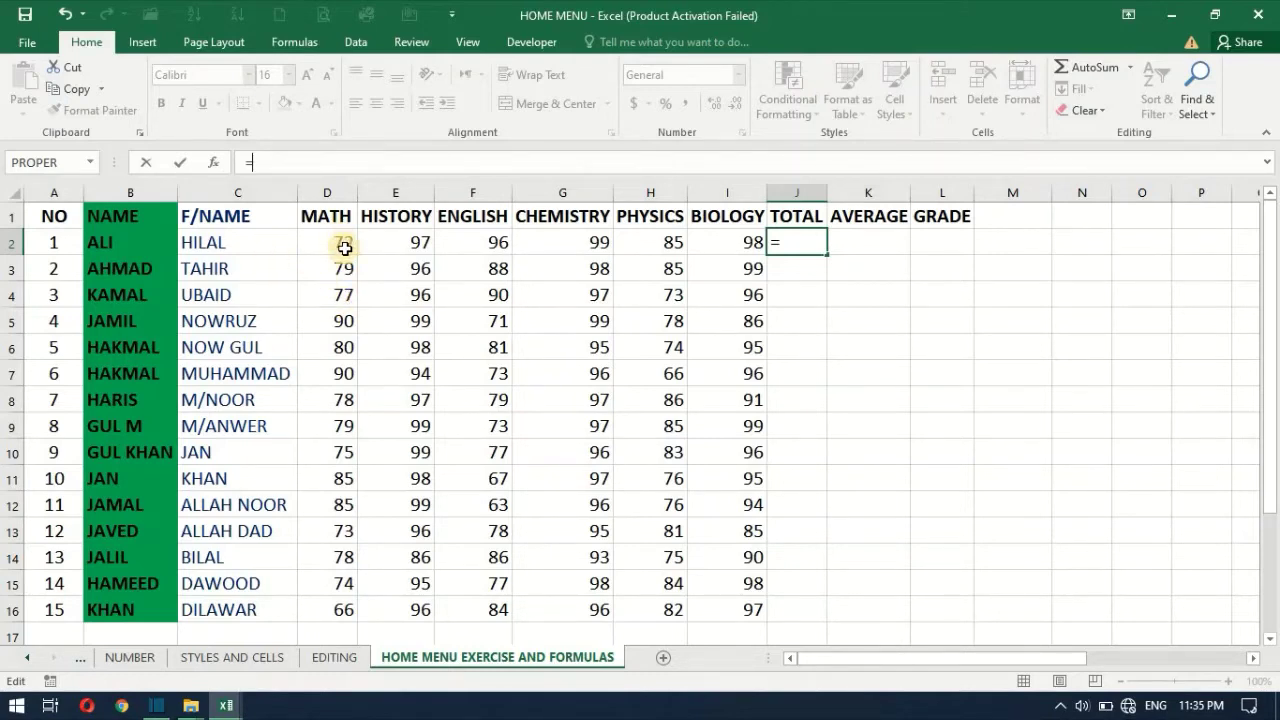
click(344, 248)
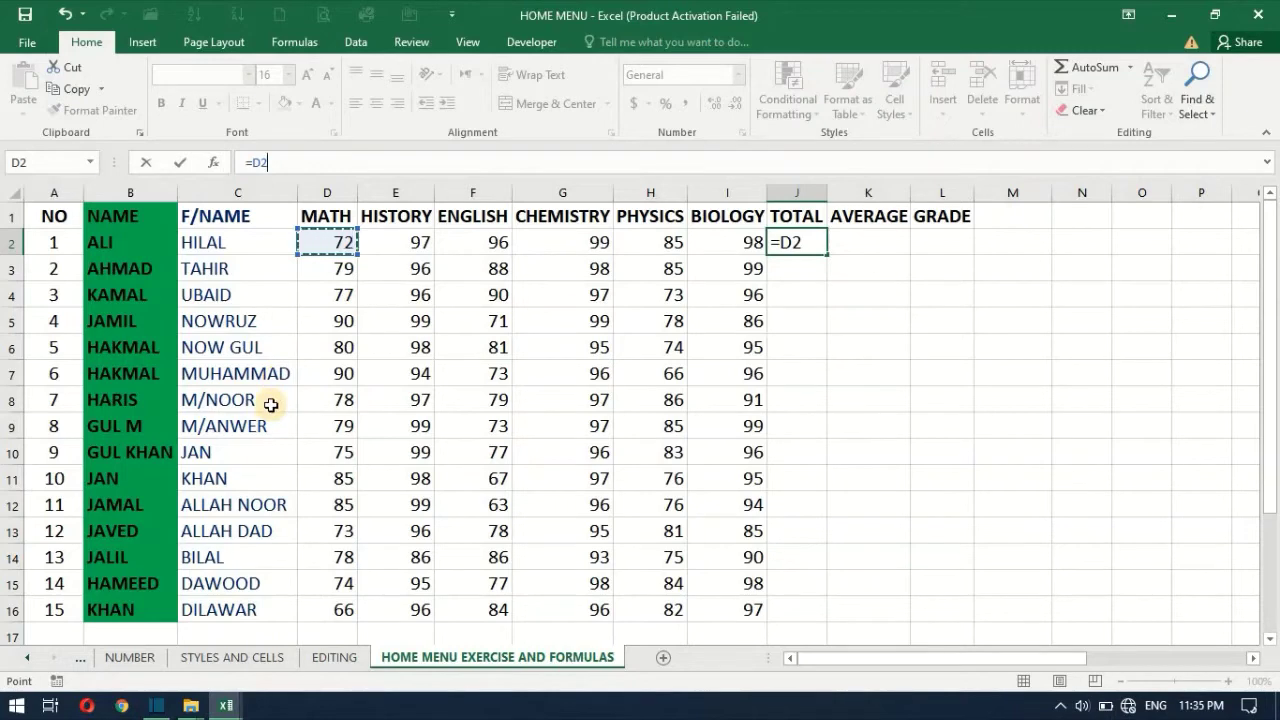
text(+)
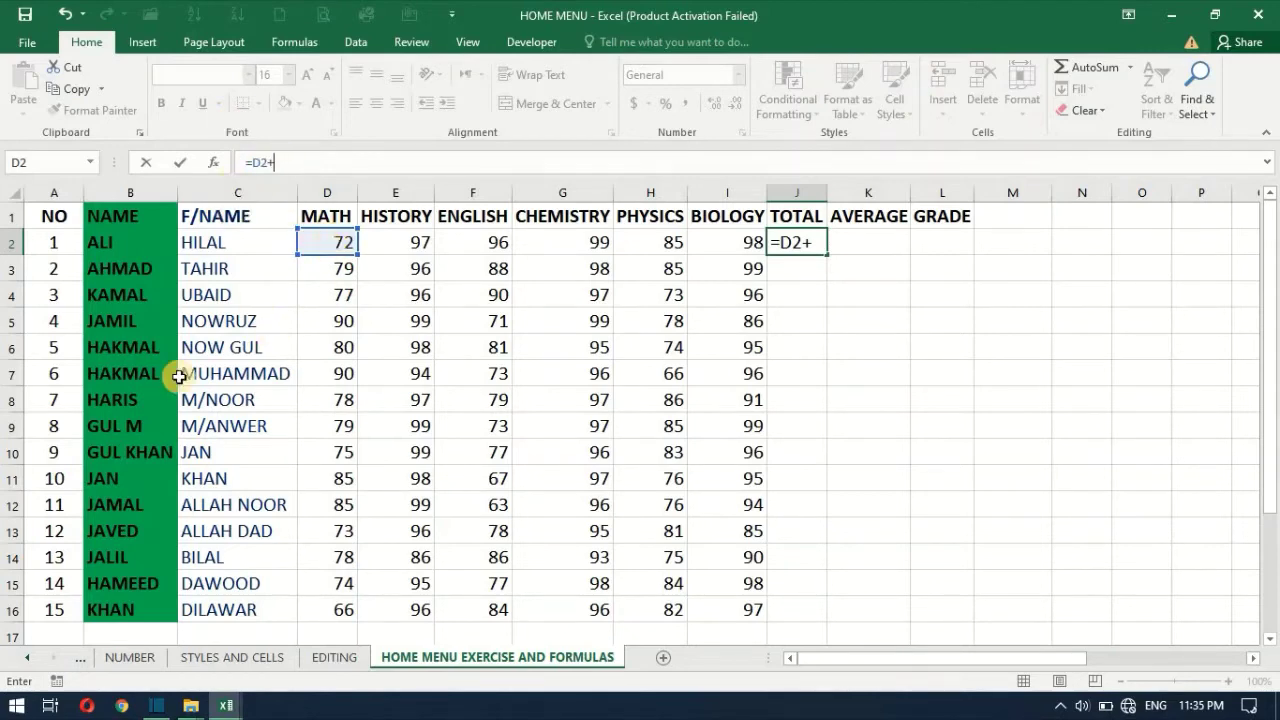
click(402, 243)
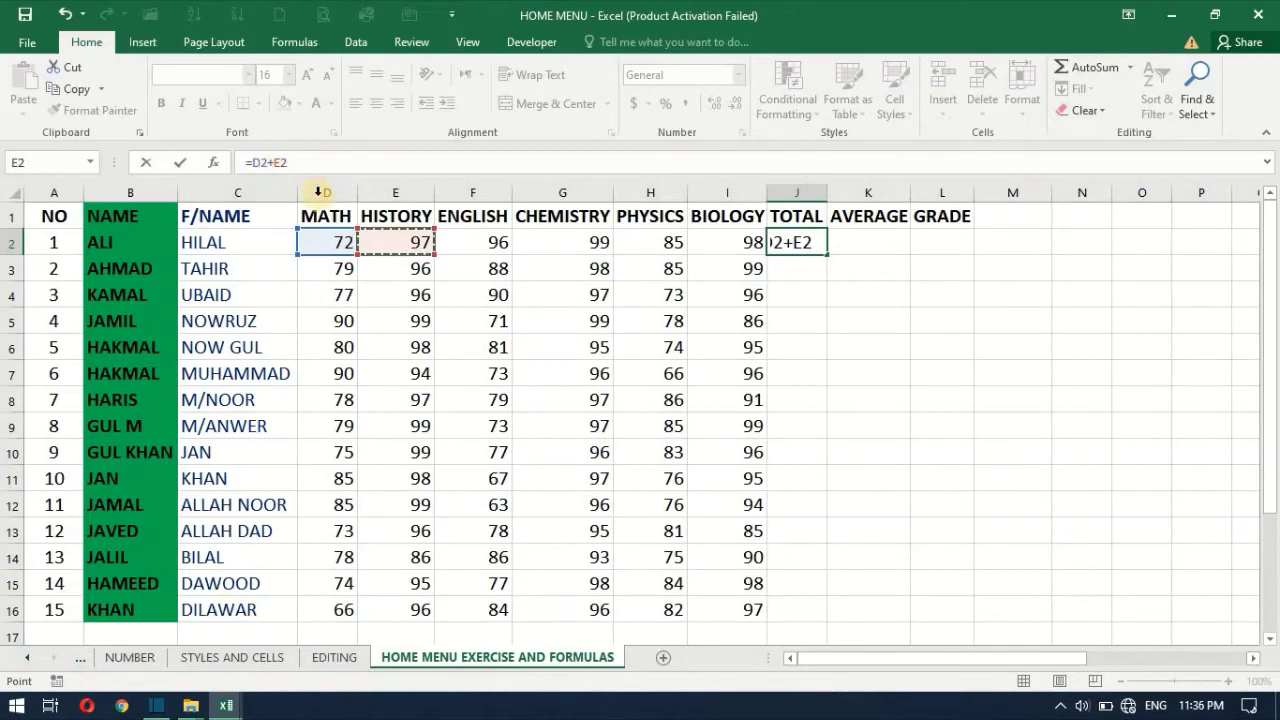
text(+)
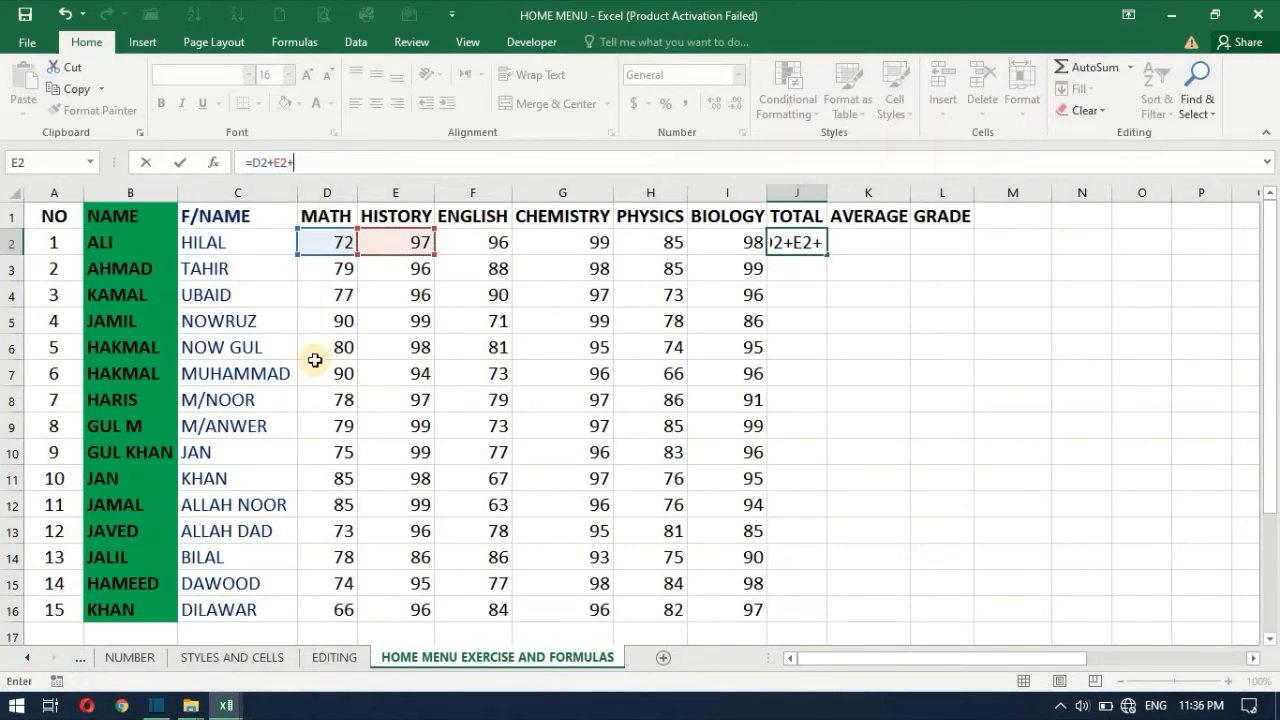
click(477, 240)
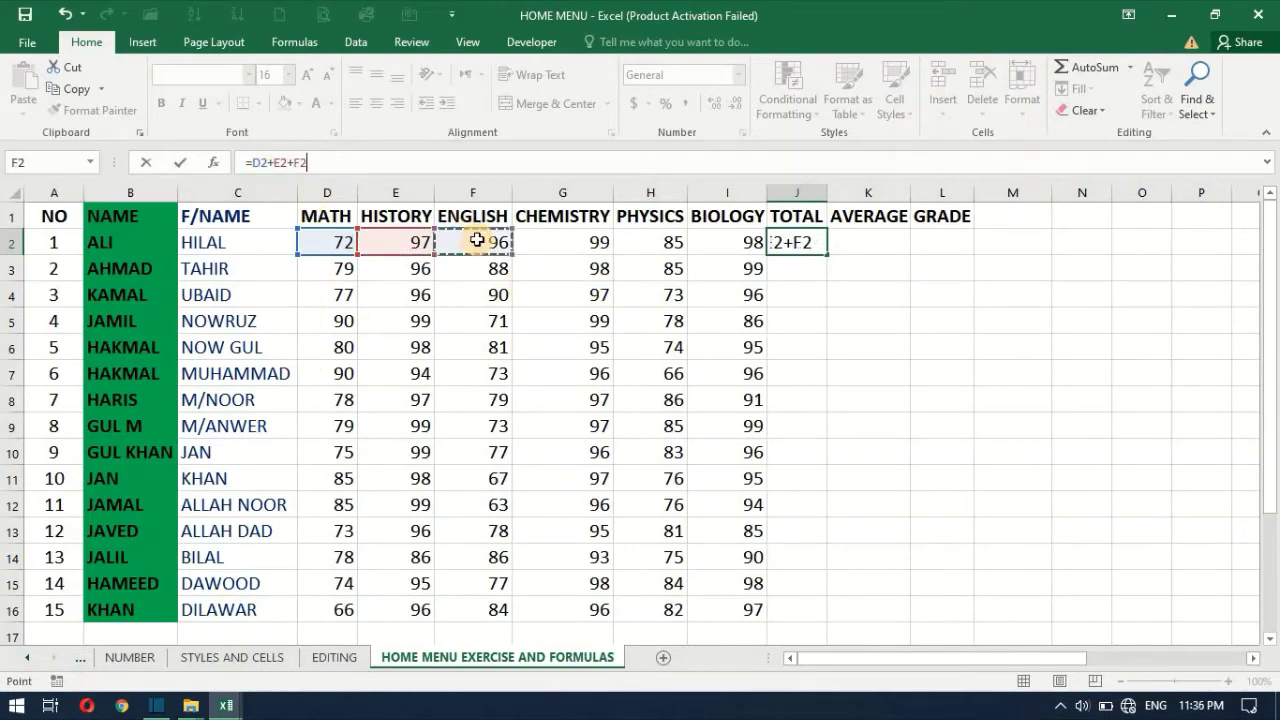
text(+)
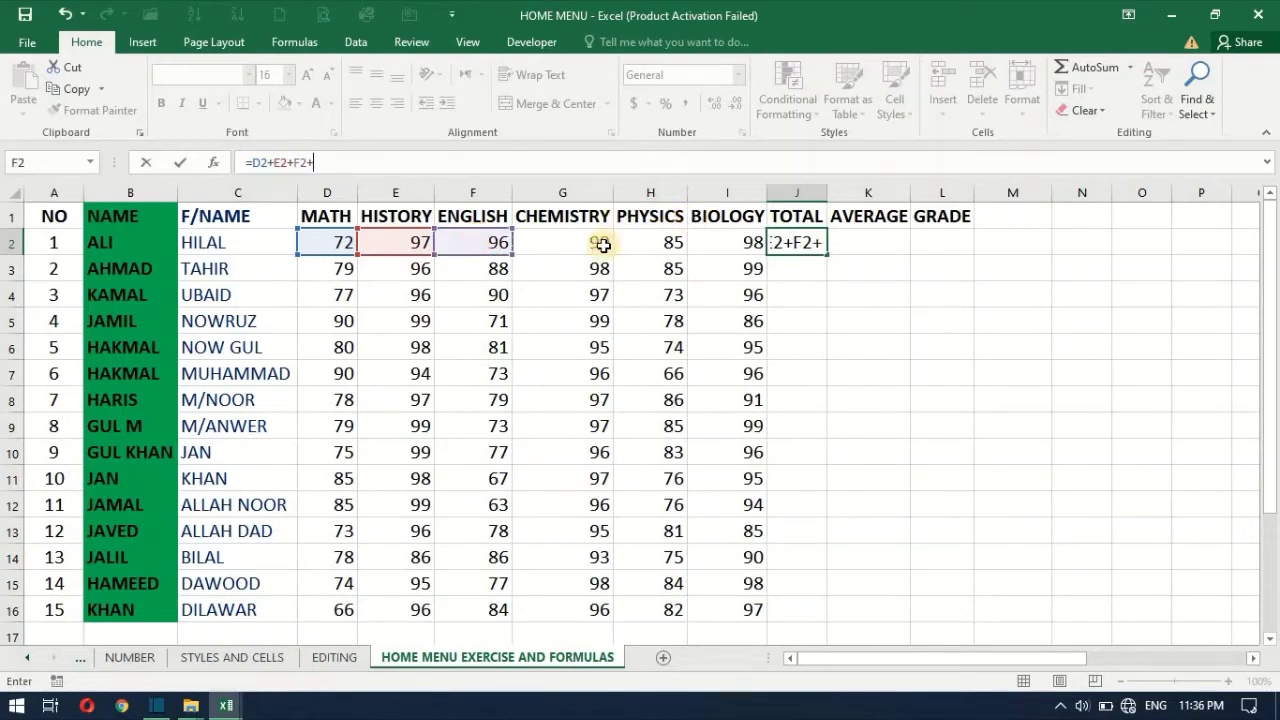
click(590, 246)
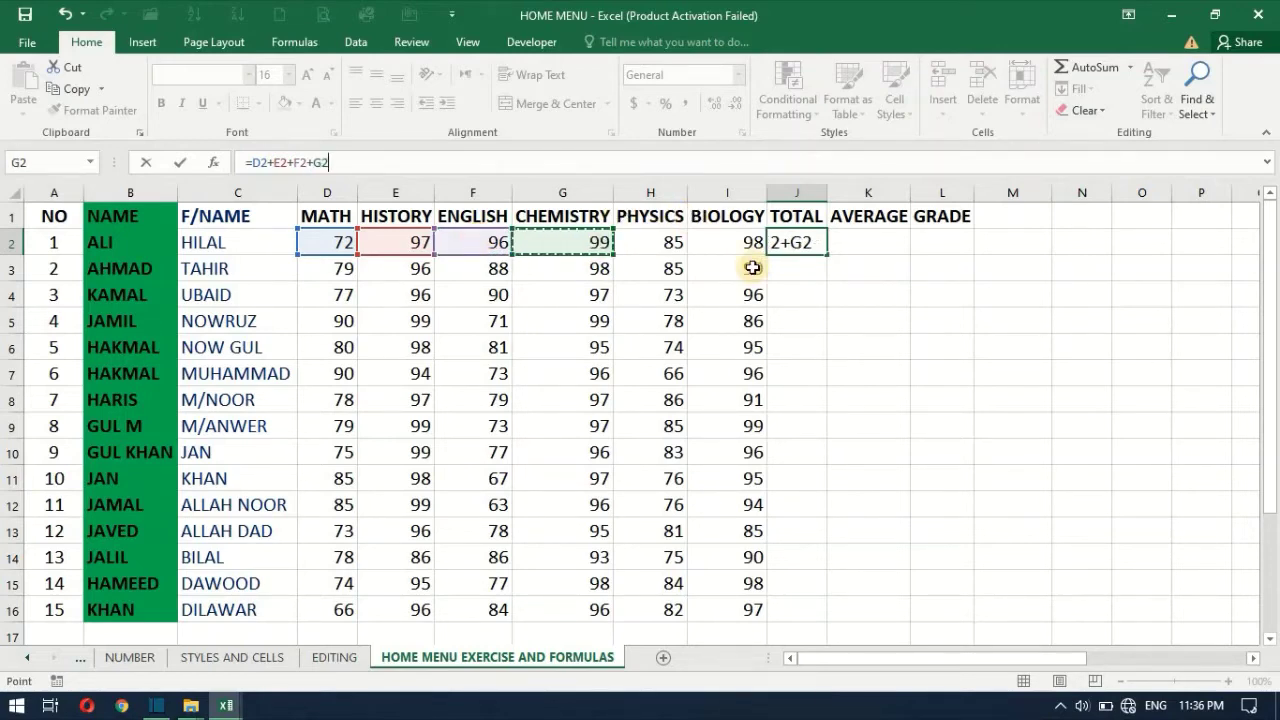
text(+)
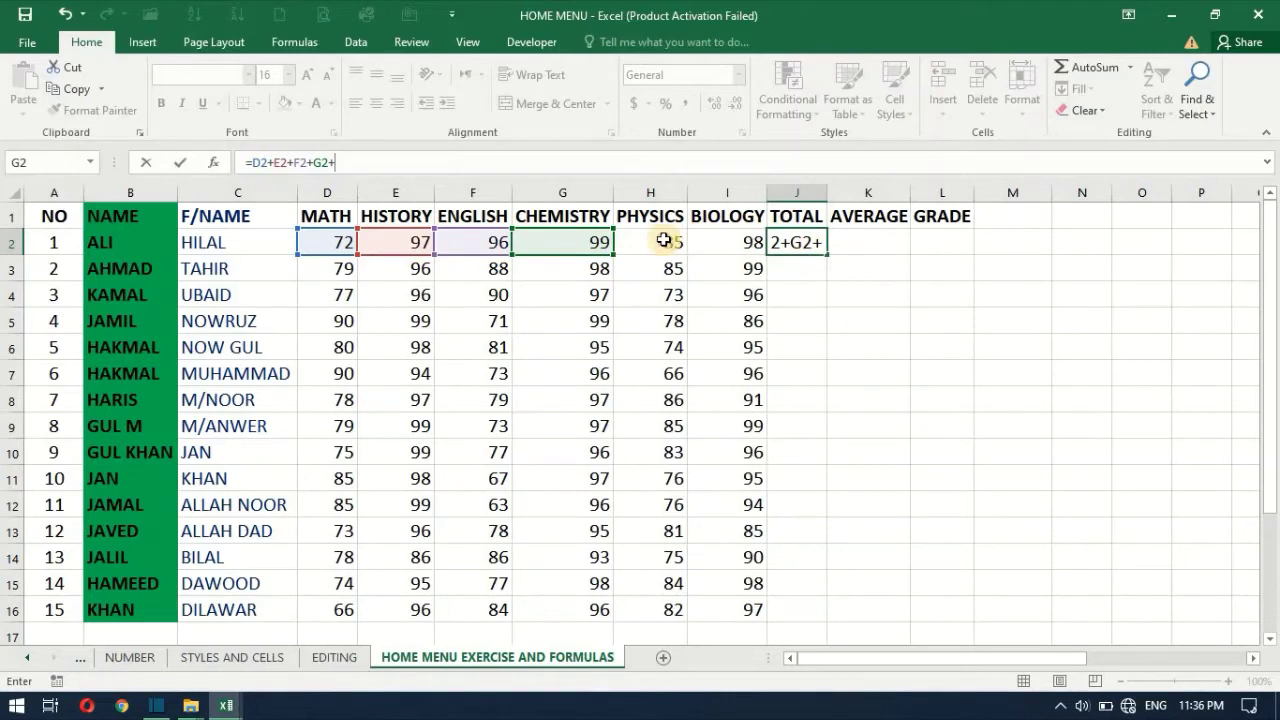
click(663, 240)
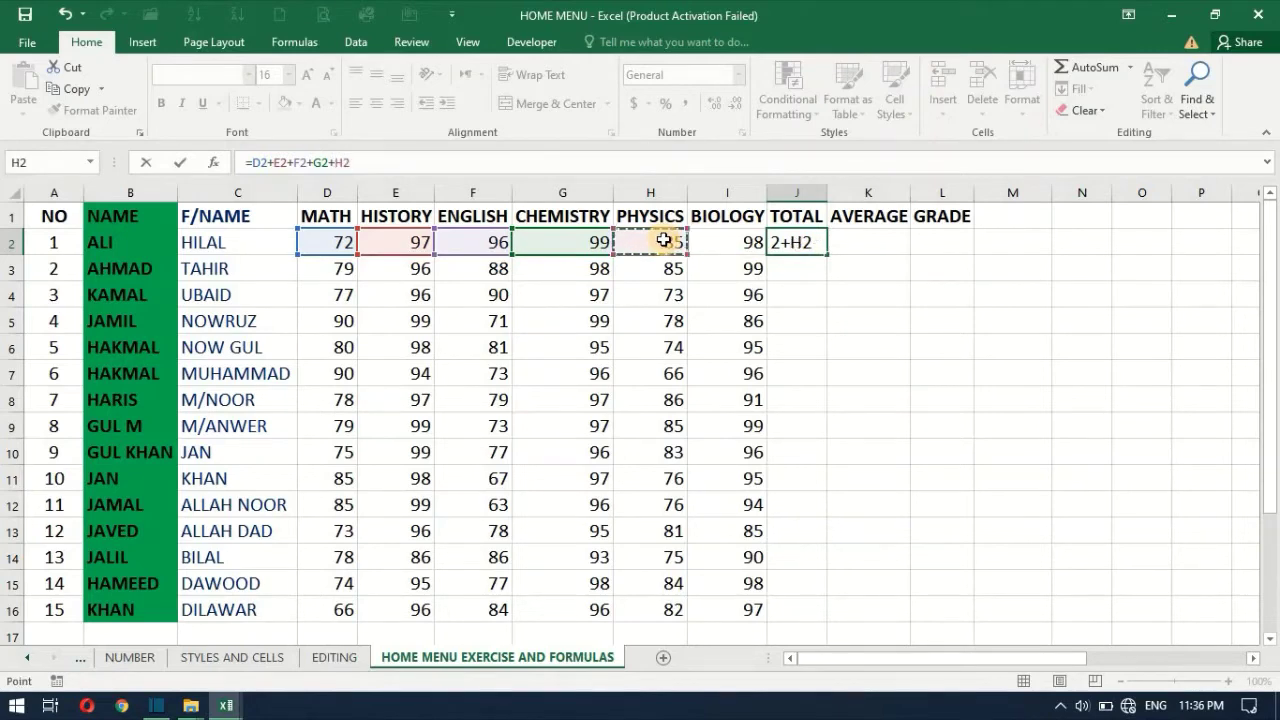
text(+)
click(733, 243)
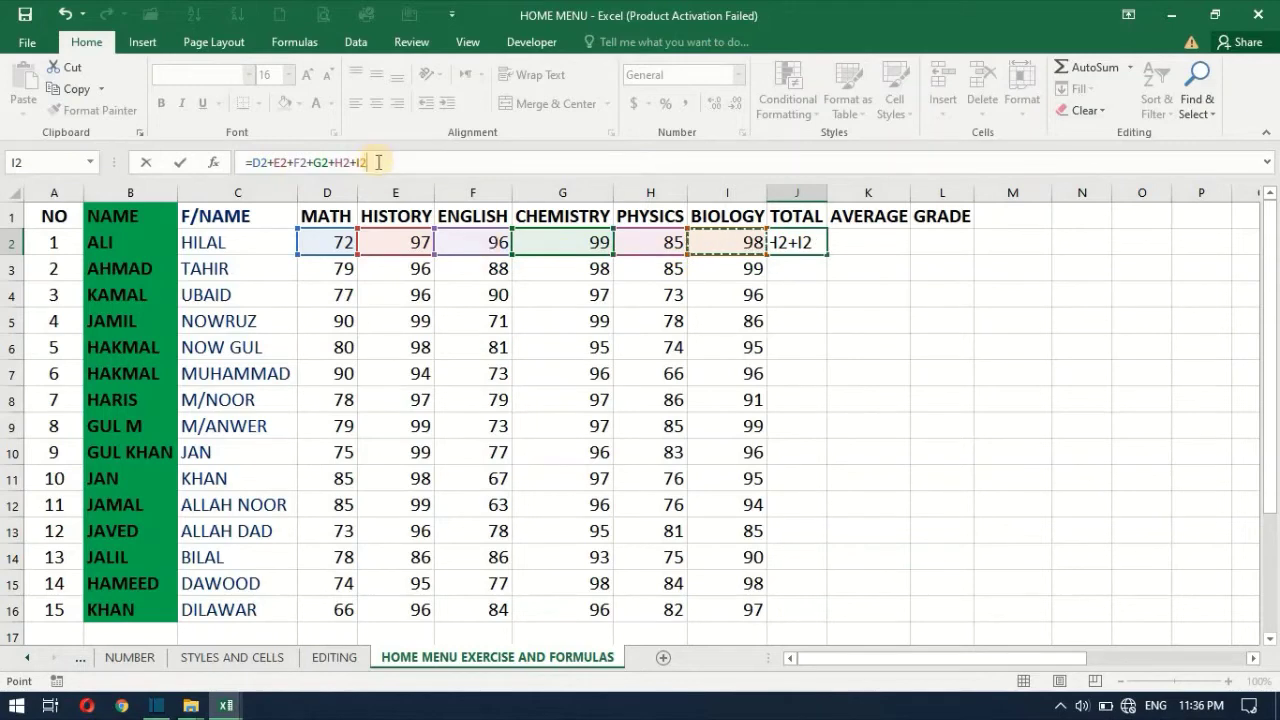
key(Return)
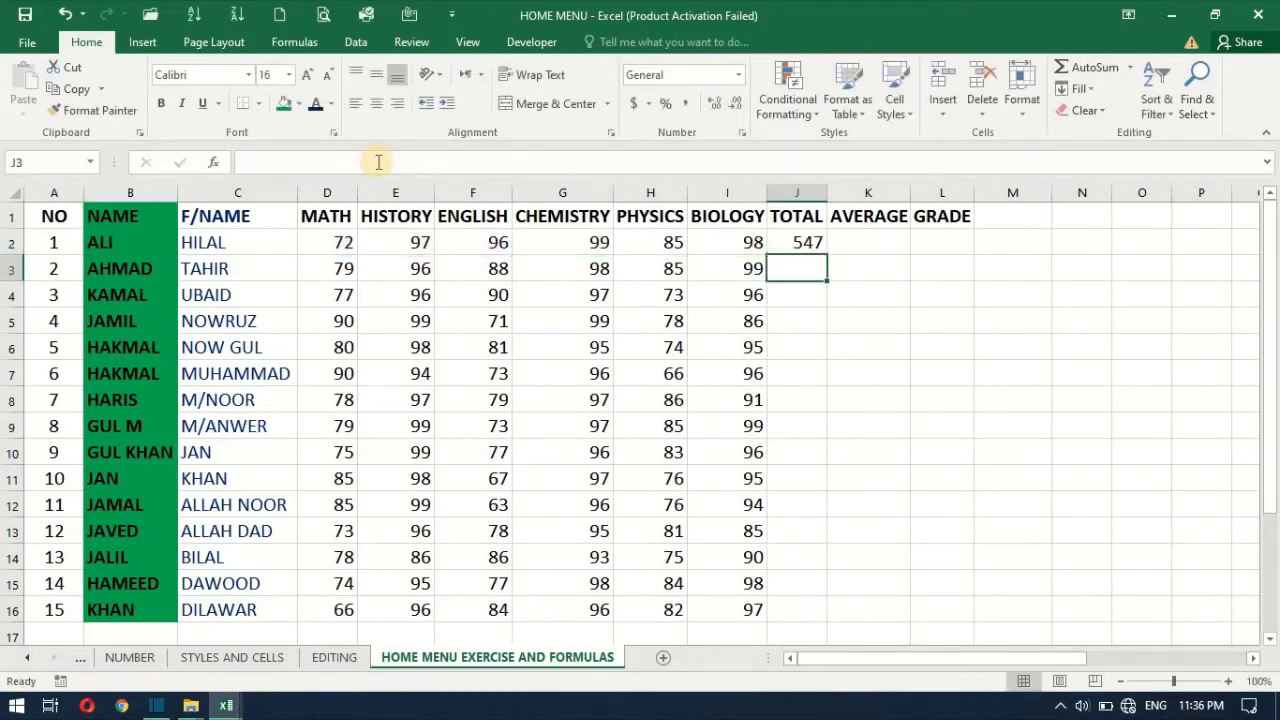
Fill the J2 total formula down to J16, giving totals from 508 to 547
click(809, 236)
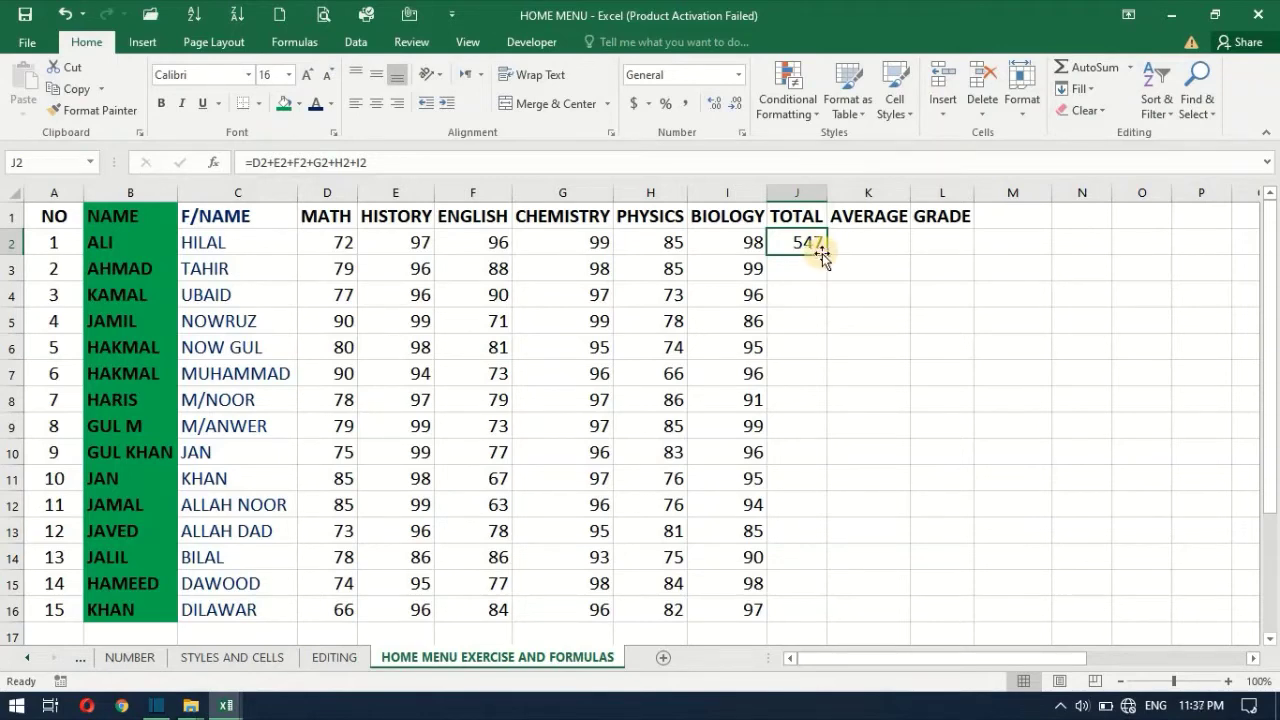
drag(828, 253, 820, 426)
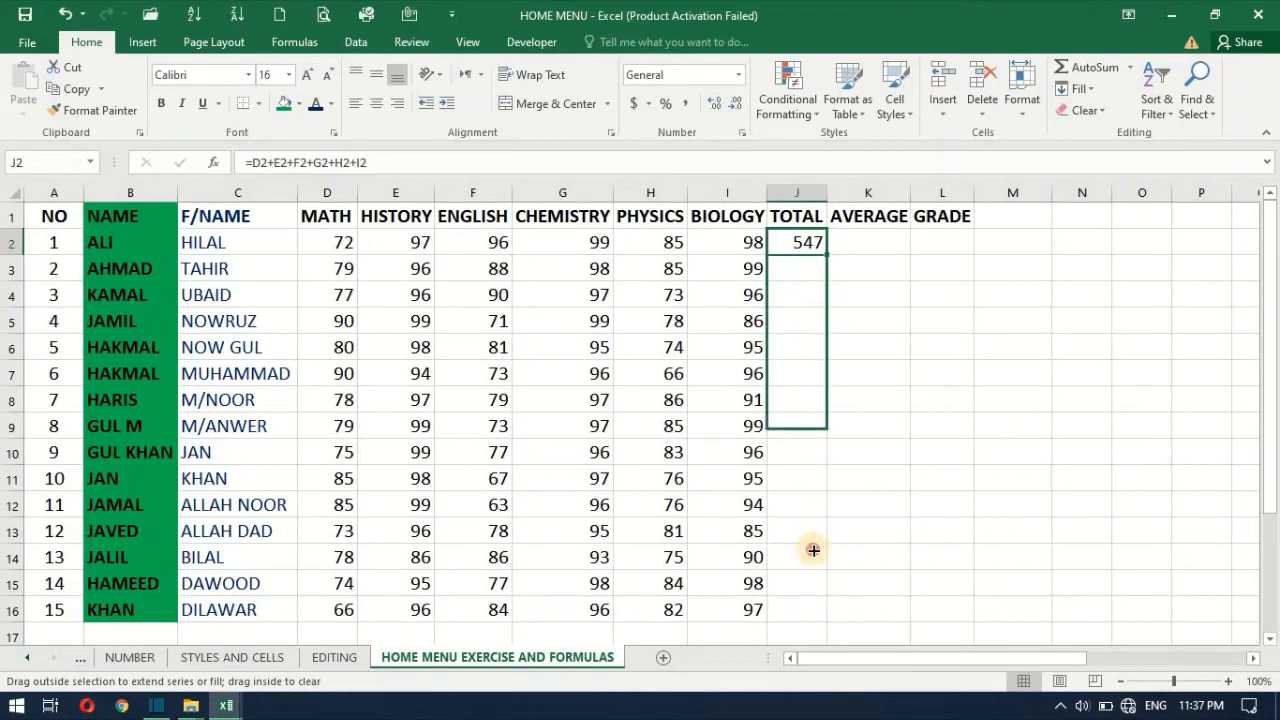
drag(820, 426, 807, 612)
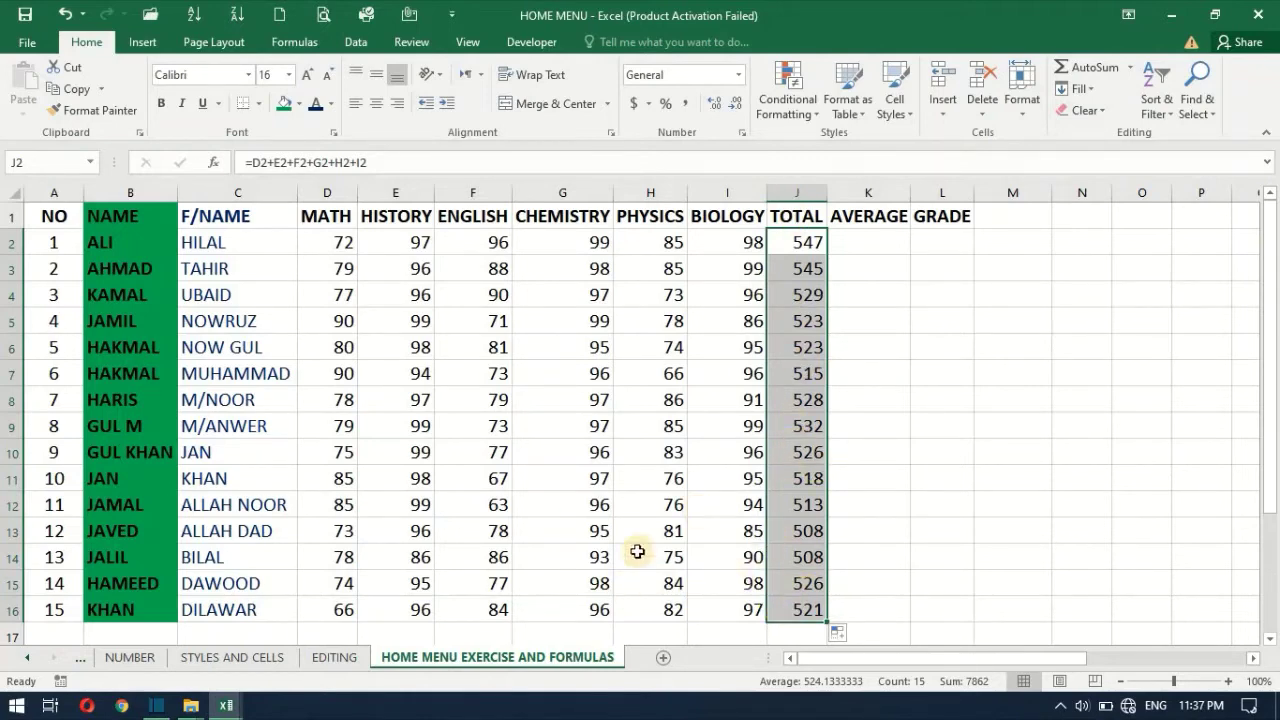
Begin =AVERAGE( in K2 by picking AVERAGE from the function autocomplete list
click(859, 244)
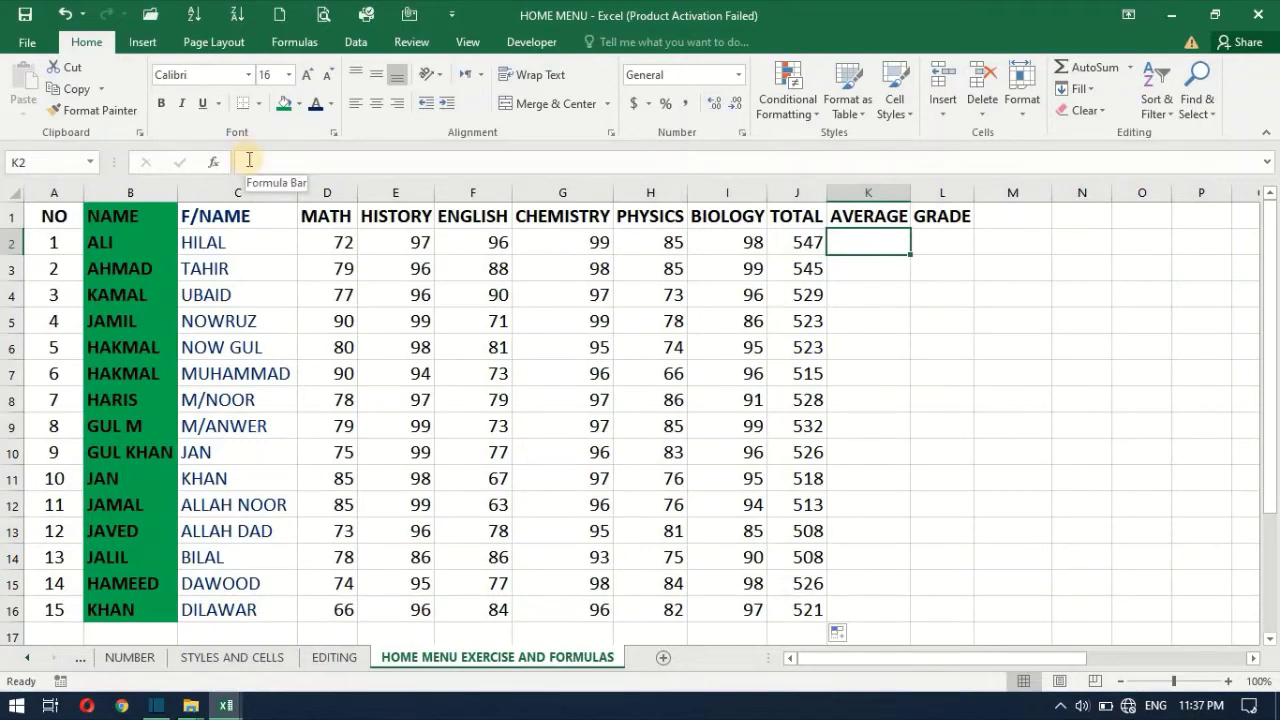
text(=)
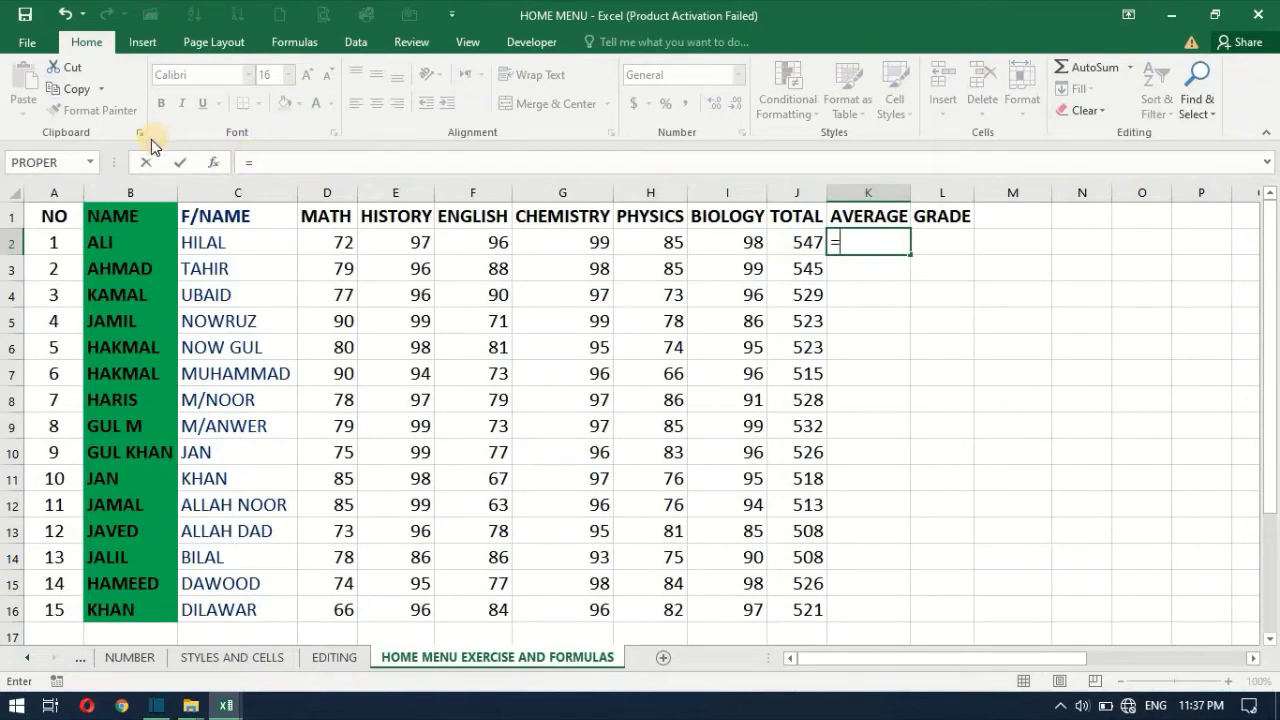
text(a)
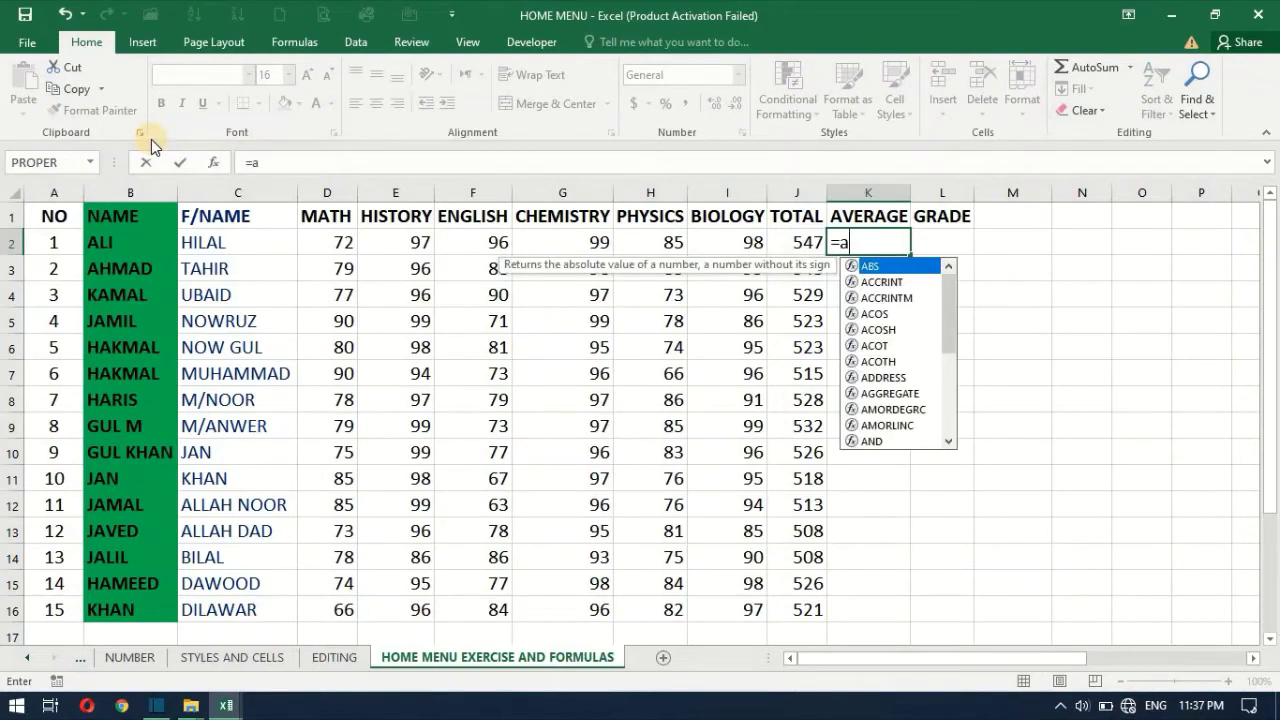
text(ver)
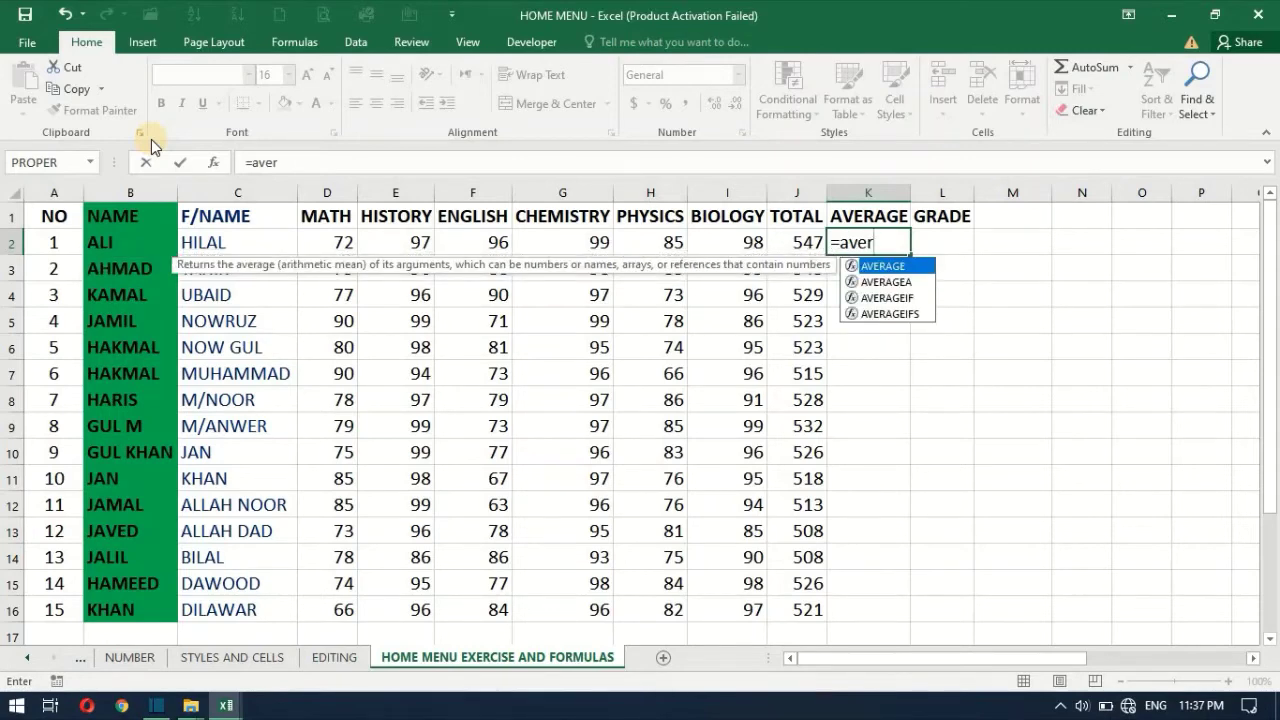
key(BackSpace)
key(BackSpace)
key(BackSpace)
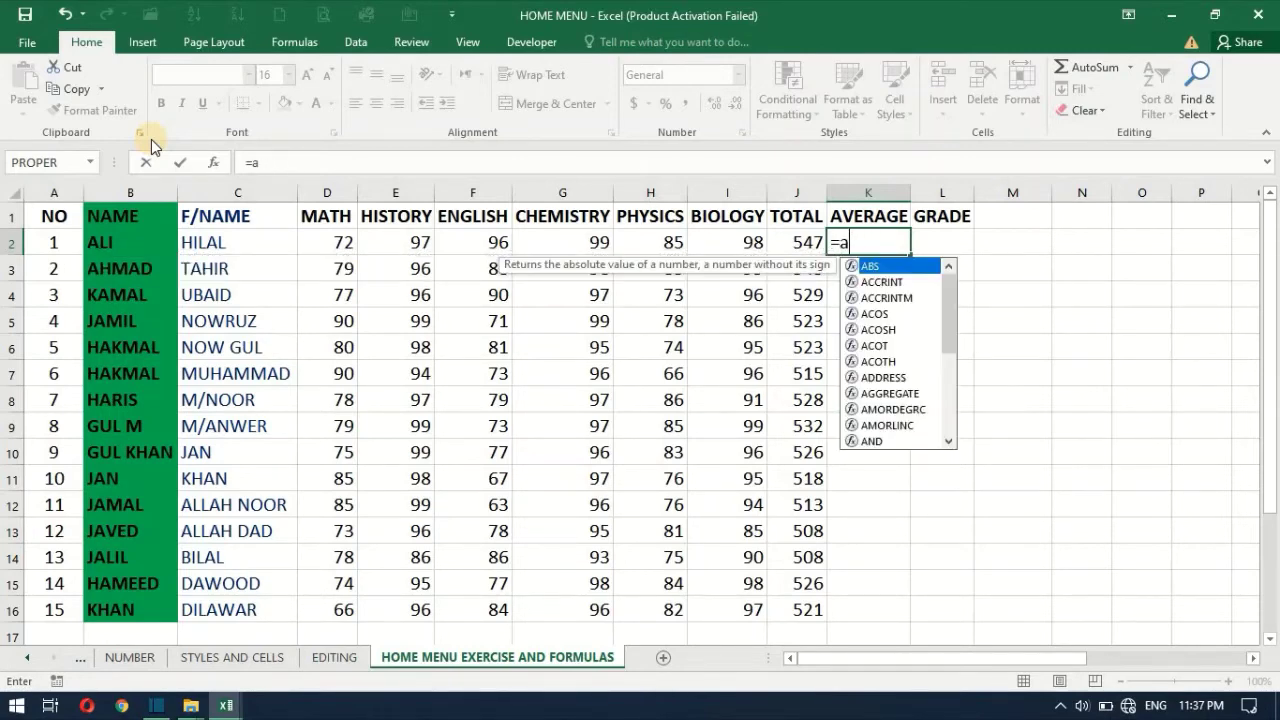
text(v)
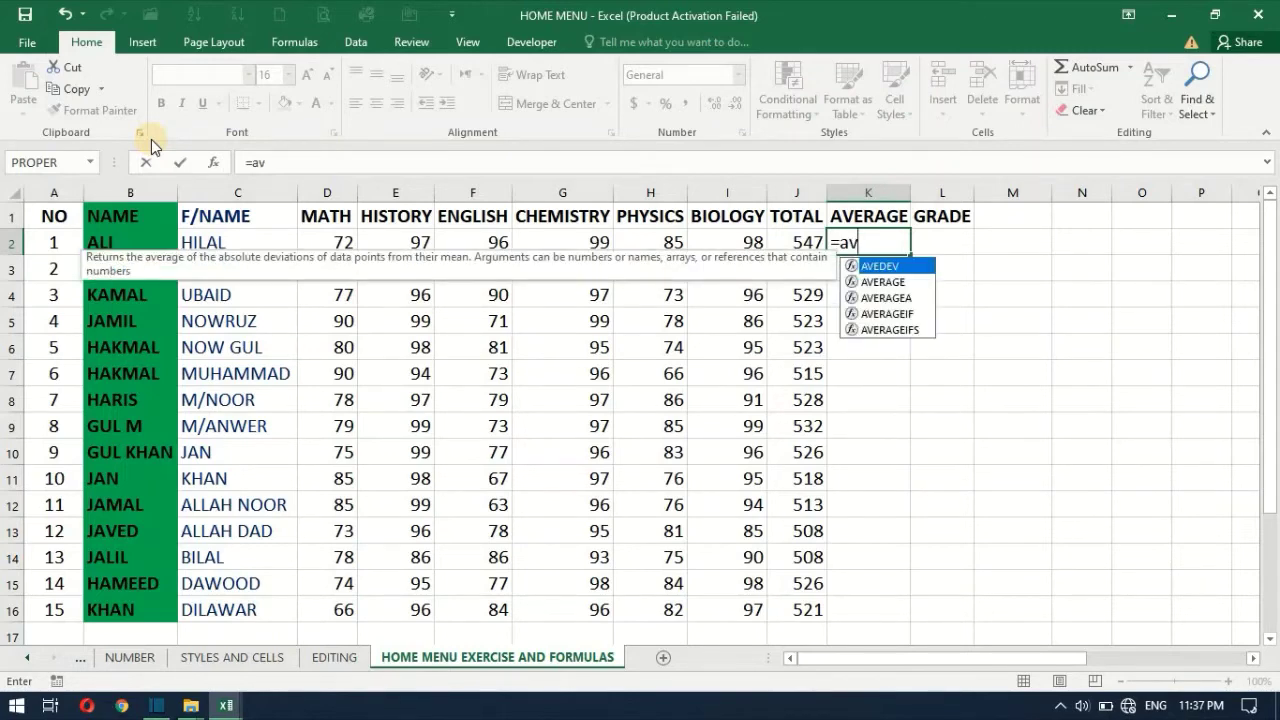
key(Down)
key(Down)
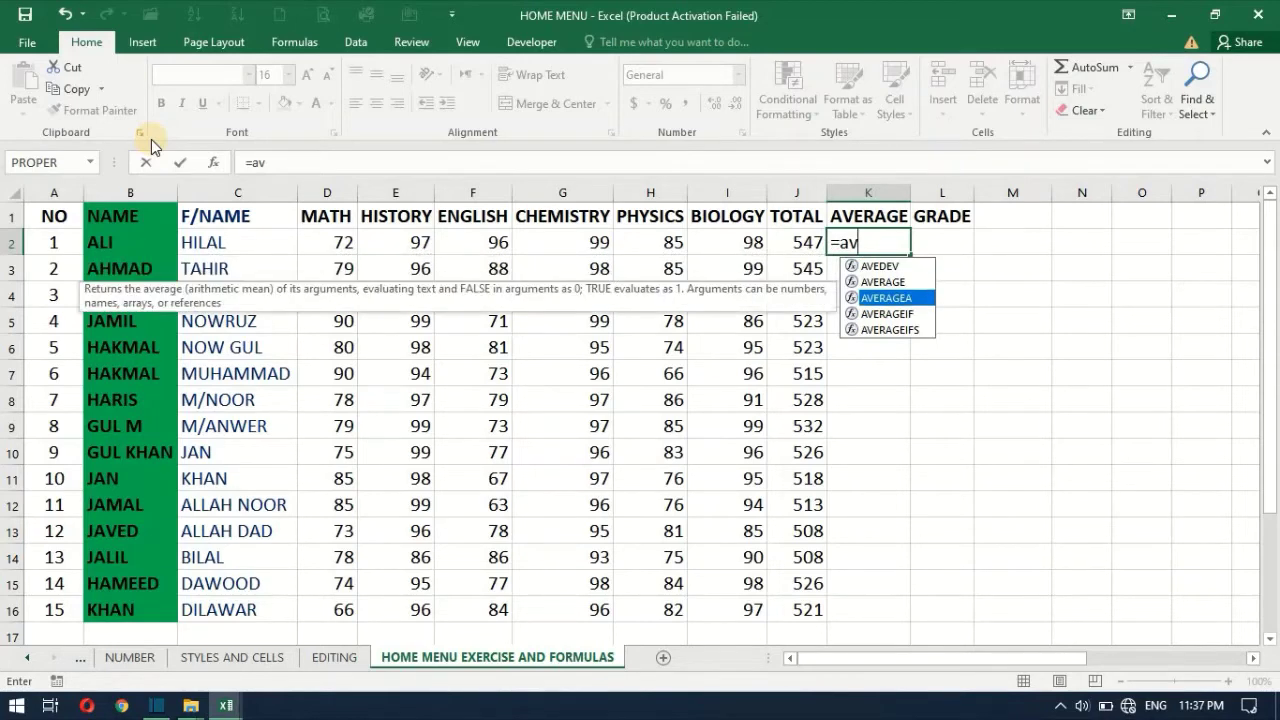
key(Down)
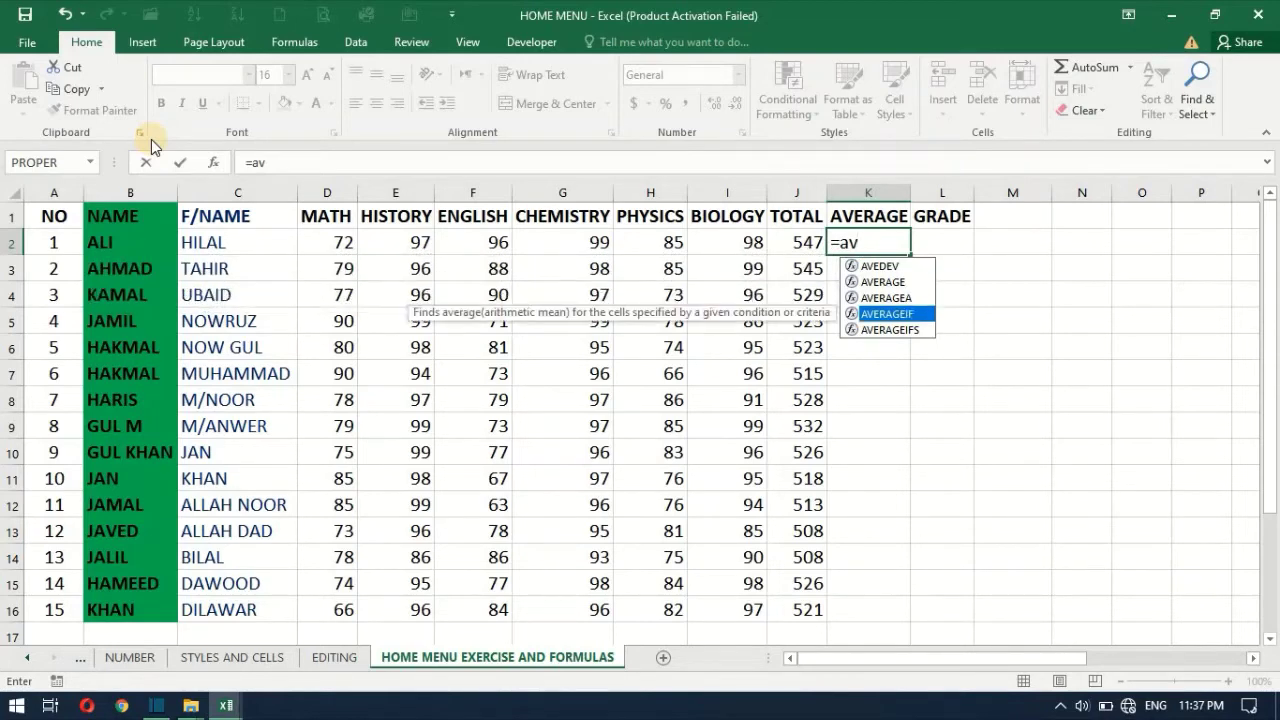
key(Down)
key(Up)
key(Up)
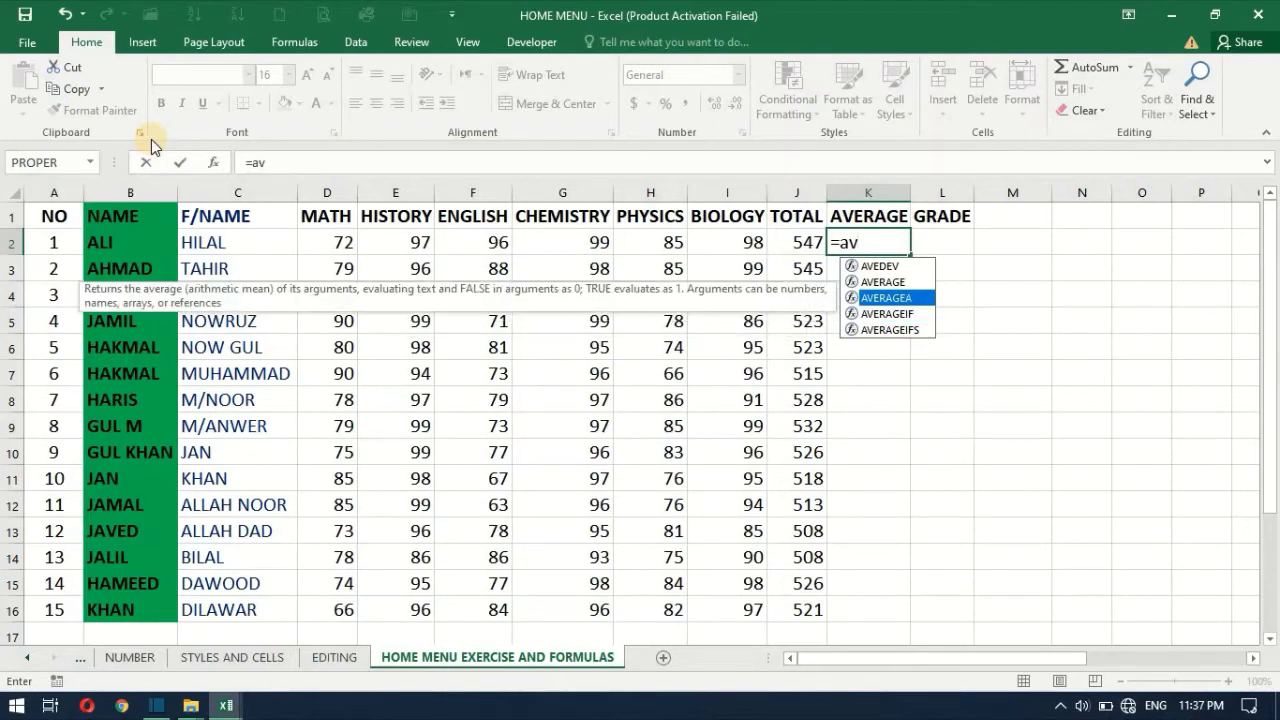
key(Up)
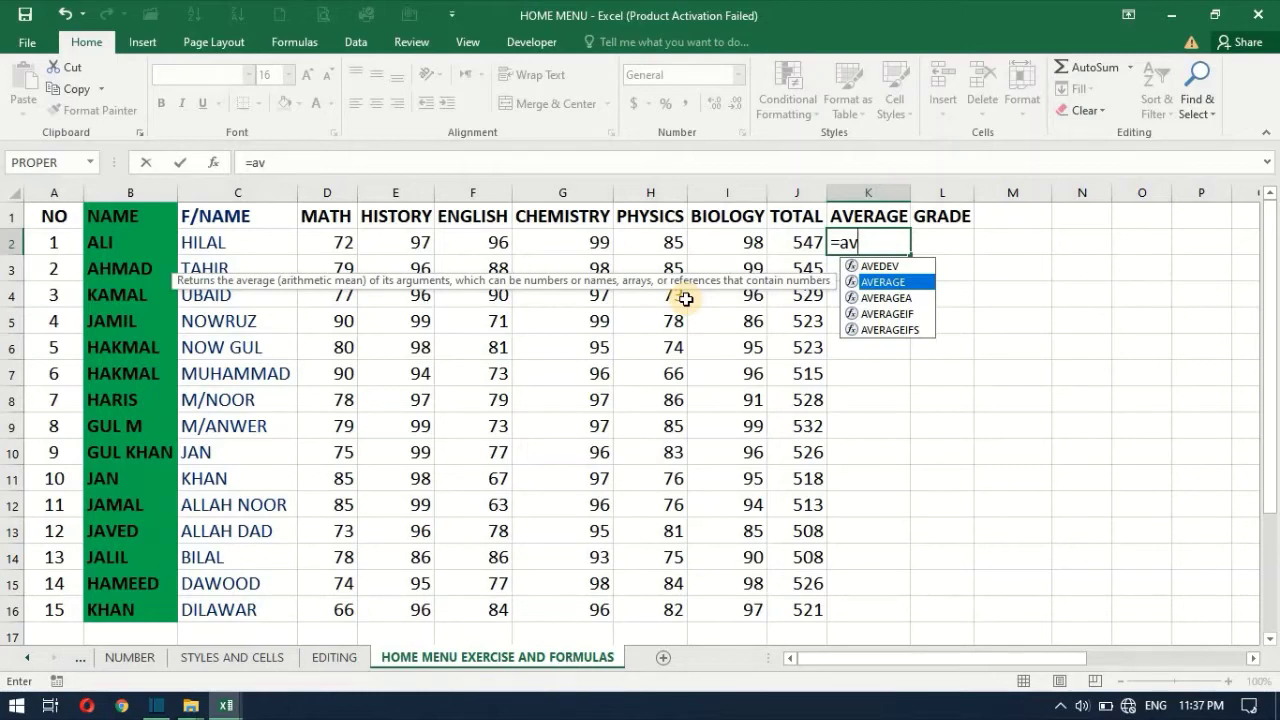
key(Tab)
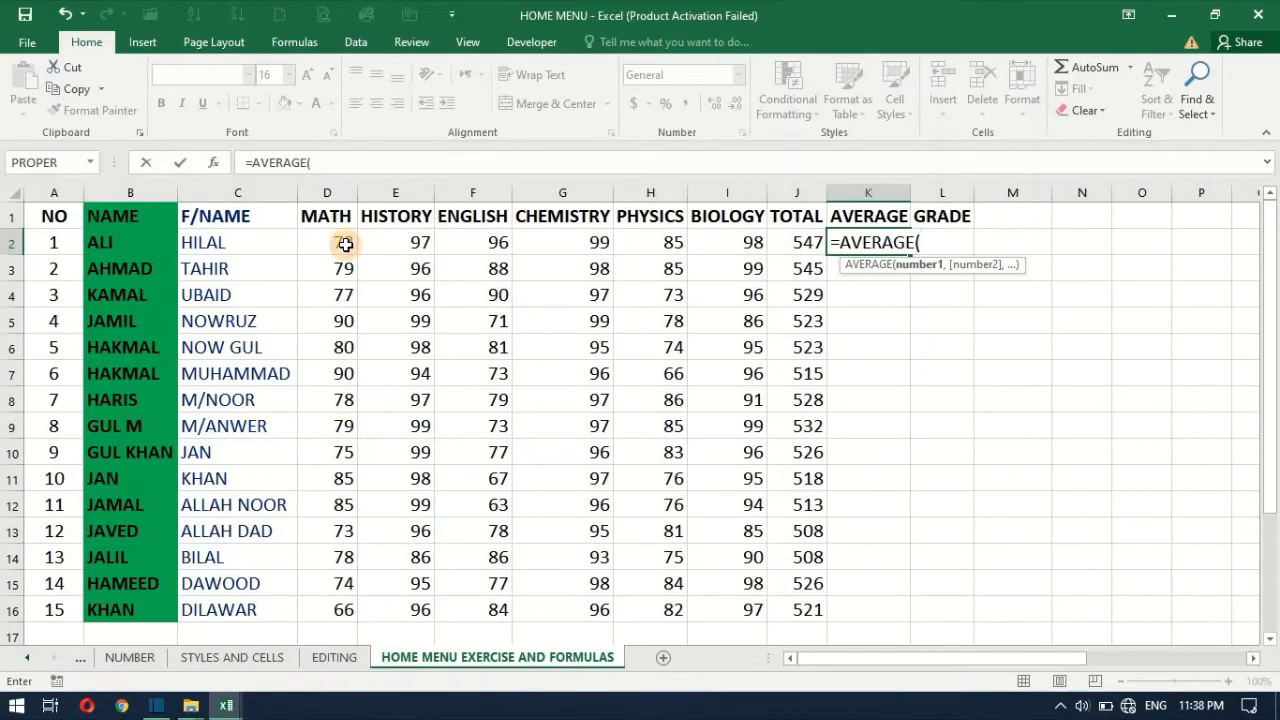
Complete K2 as =AVERAGE(D2,E2,F2:F2,G2,H2,I2), giving an average of 91.1667
click(345, 244)
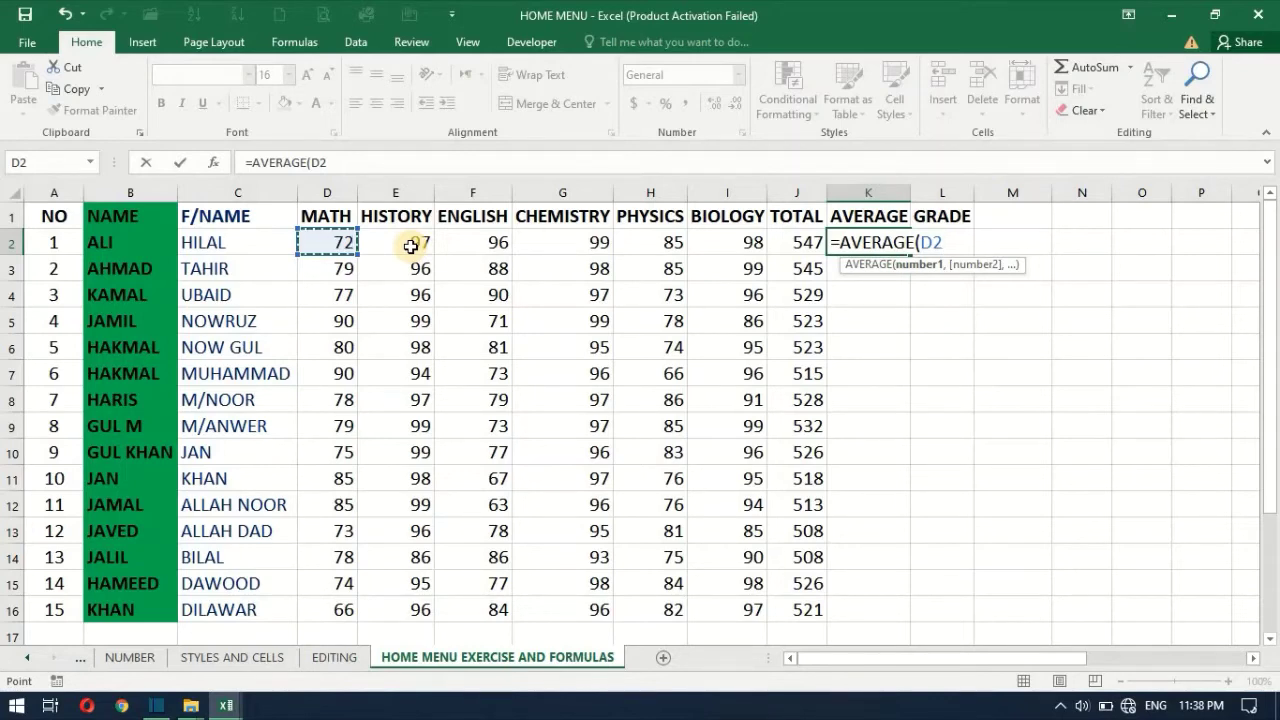
text(,)
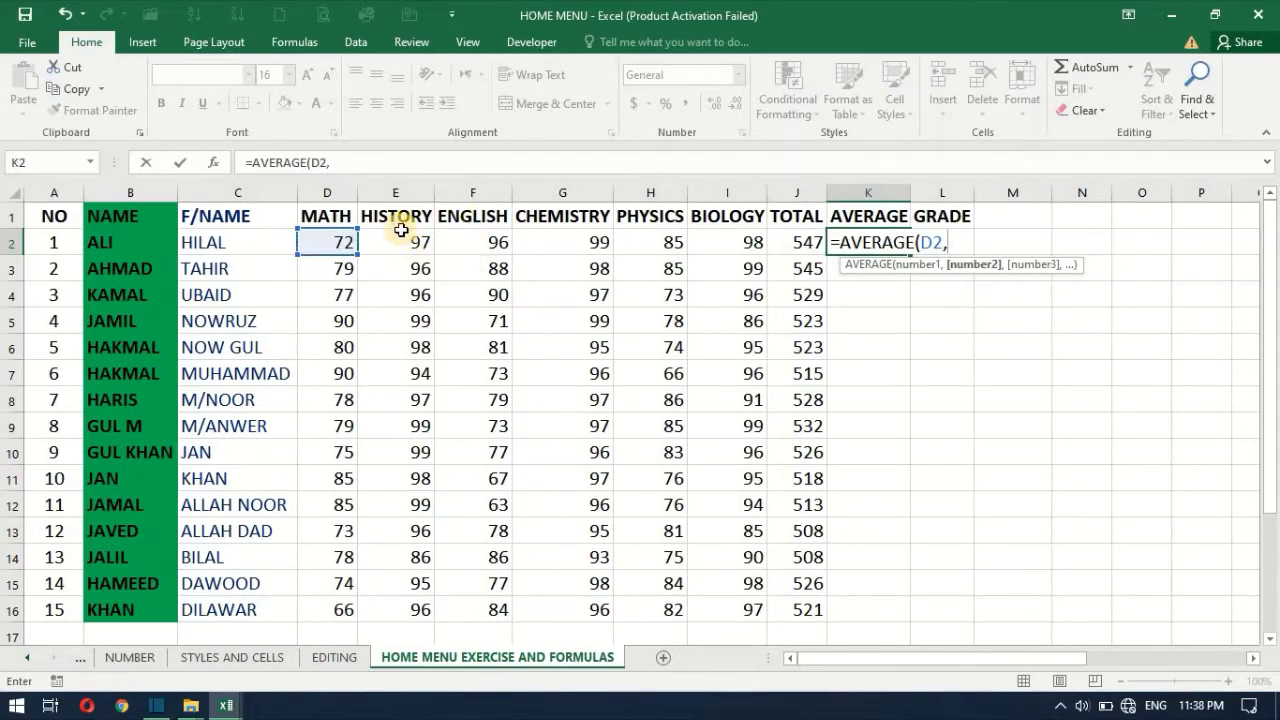
click(419, 240)
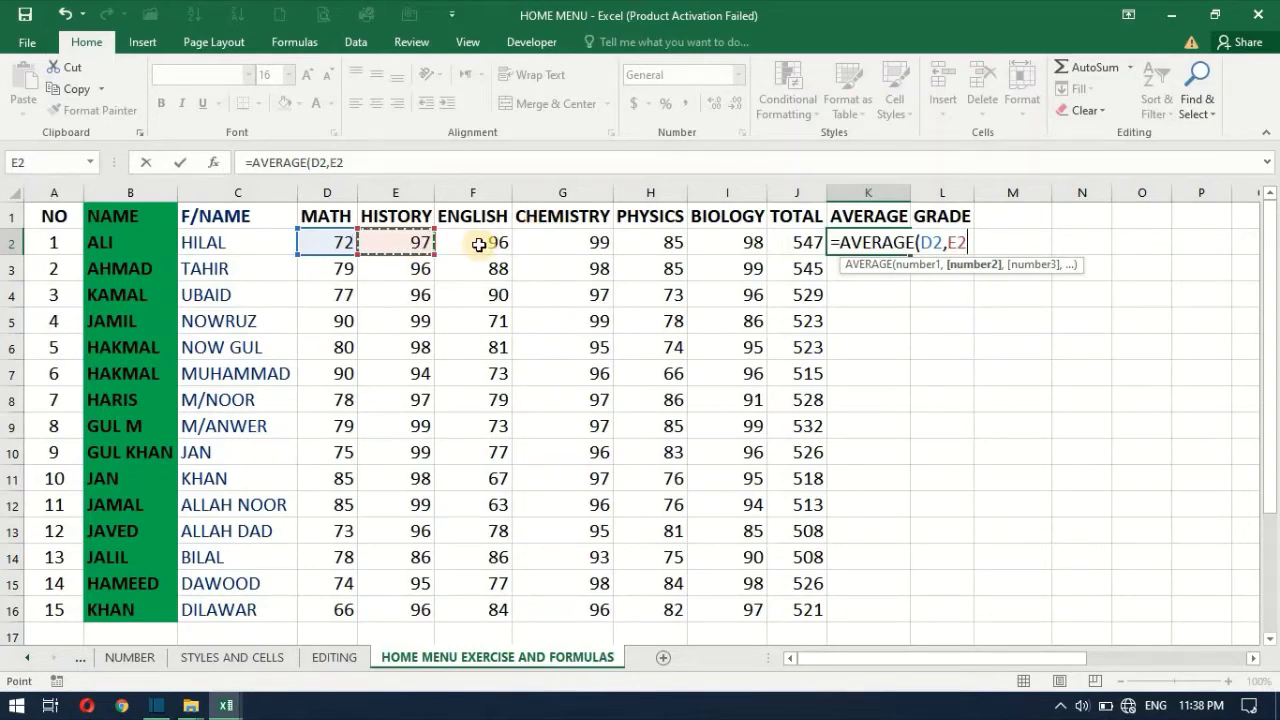
text(,)
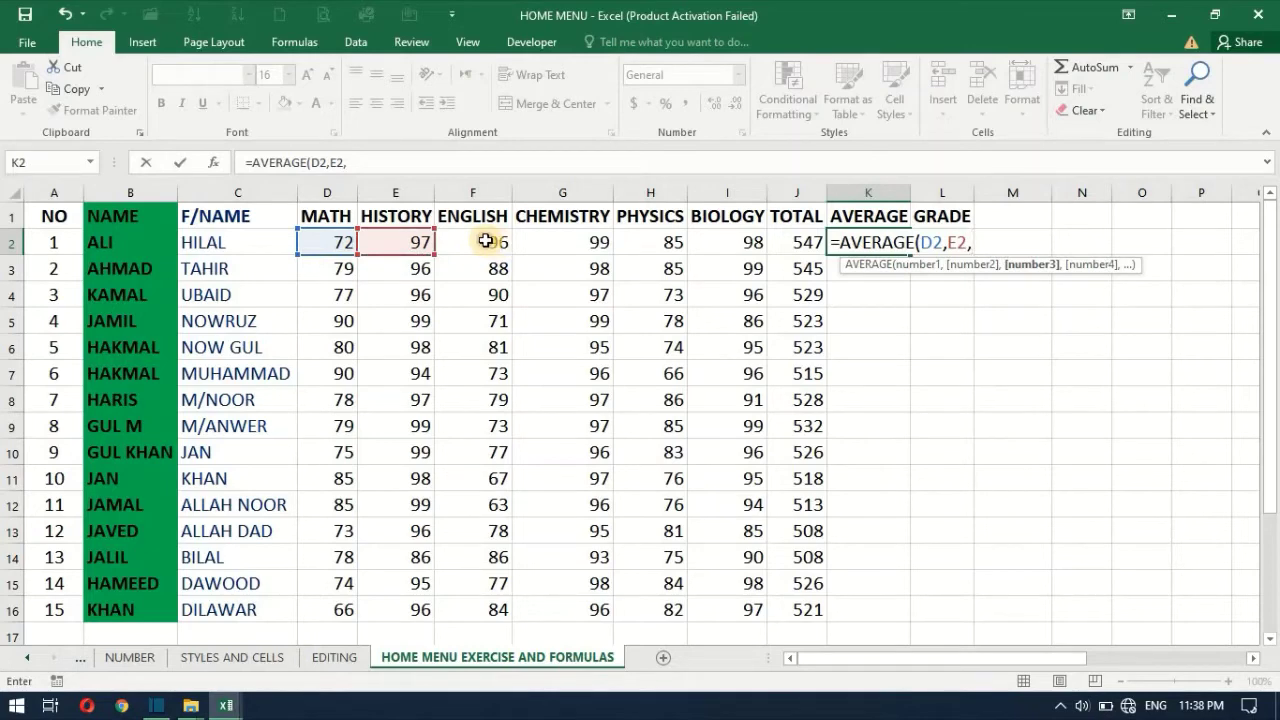
click(488, 242)
key(F8)
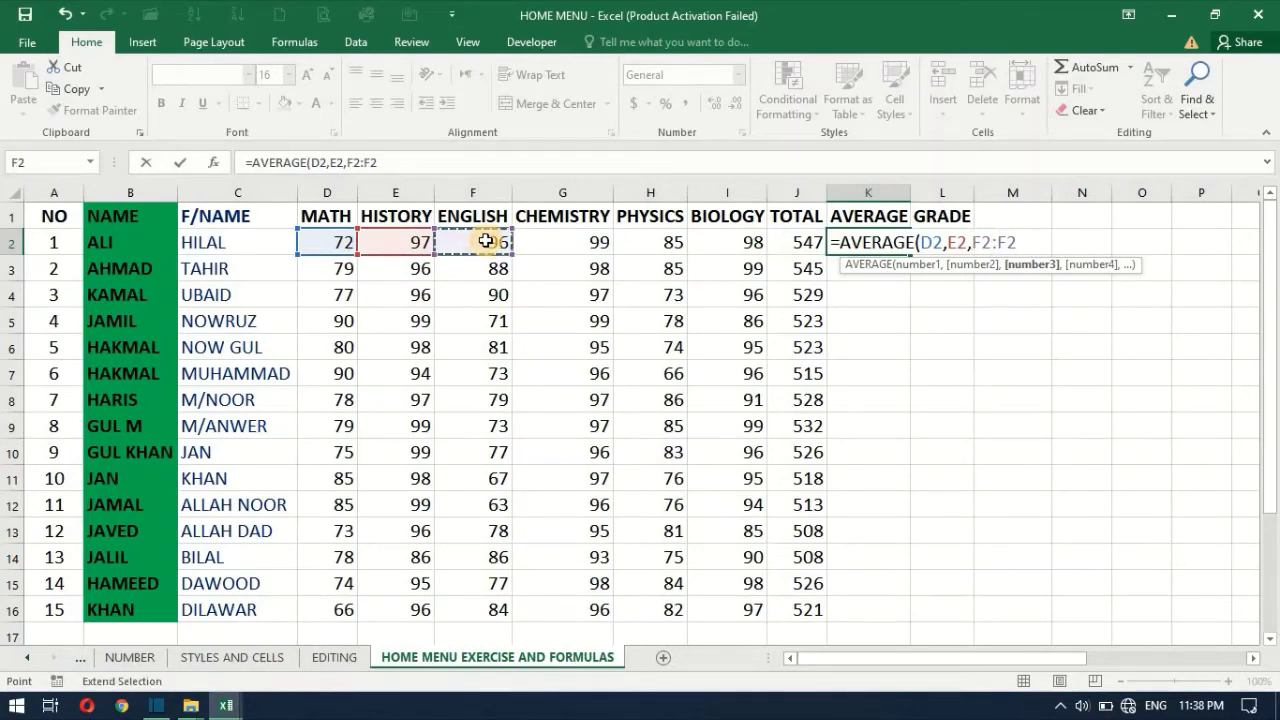
text(,)
click(566, 241)
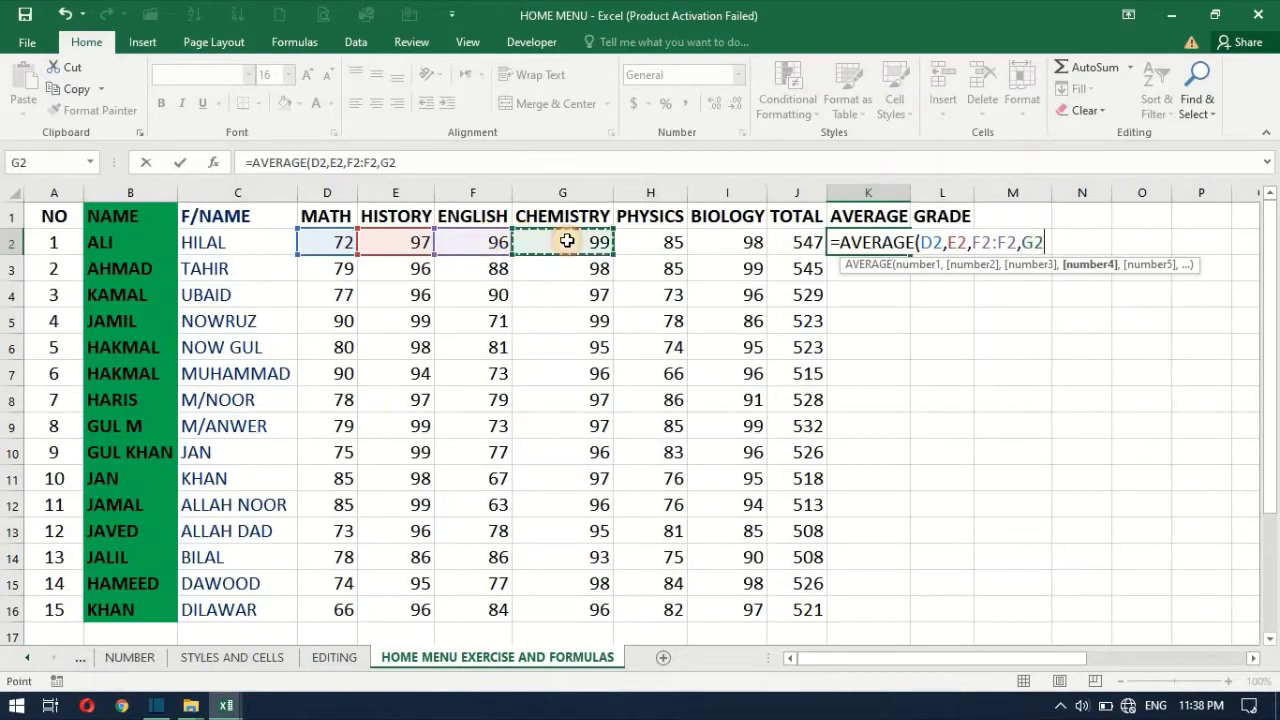
text(,)
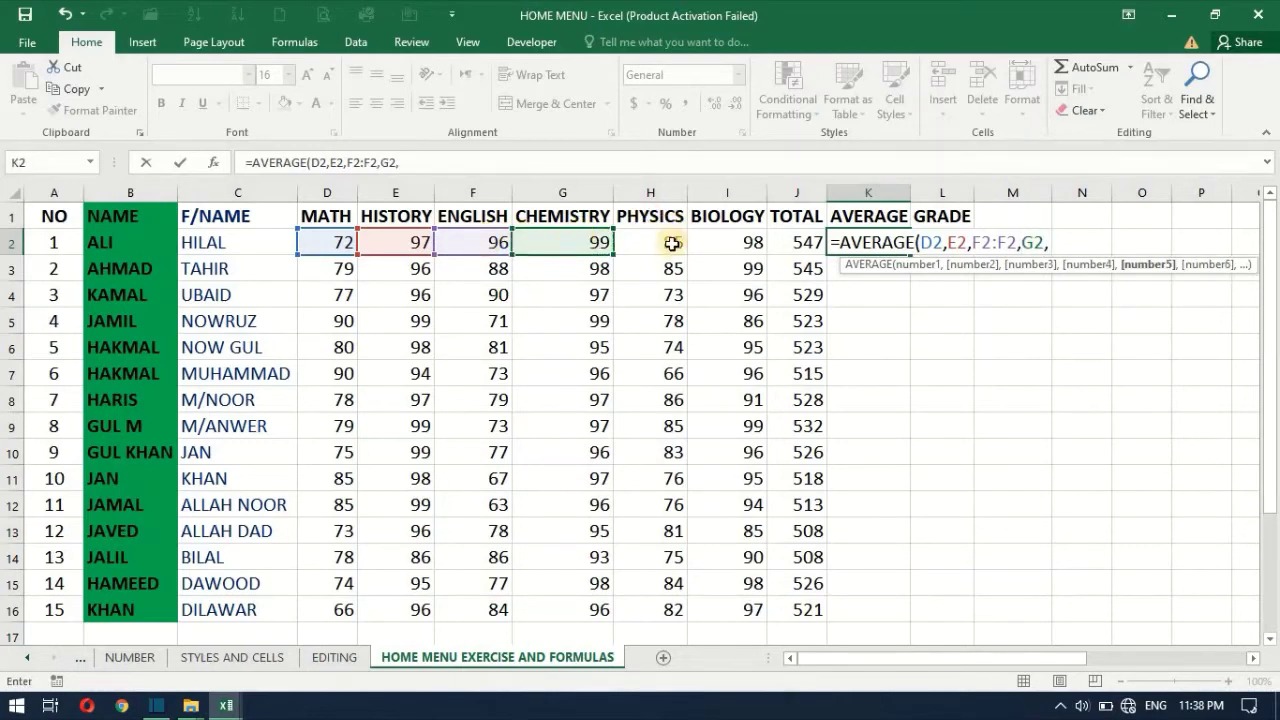
click(668, 245)
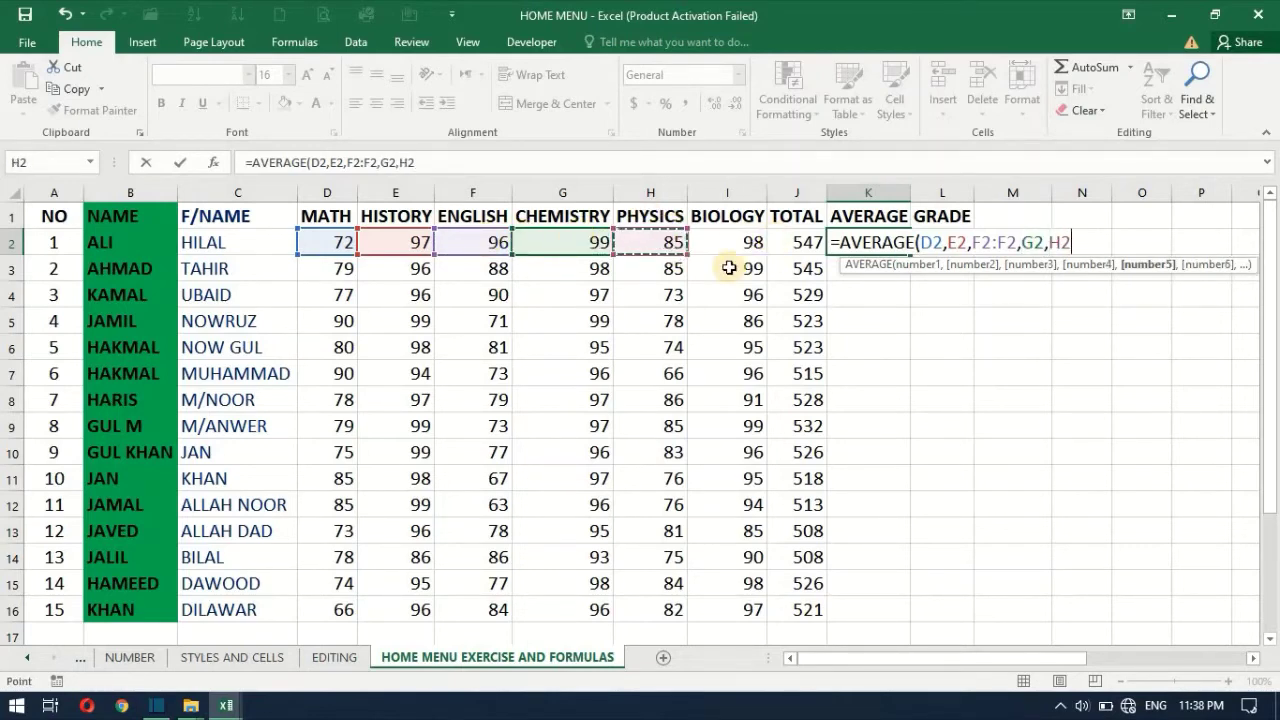
text(,)
click(743, 242)
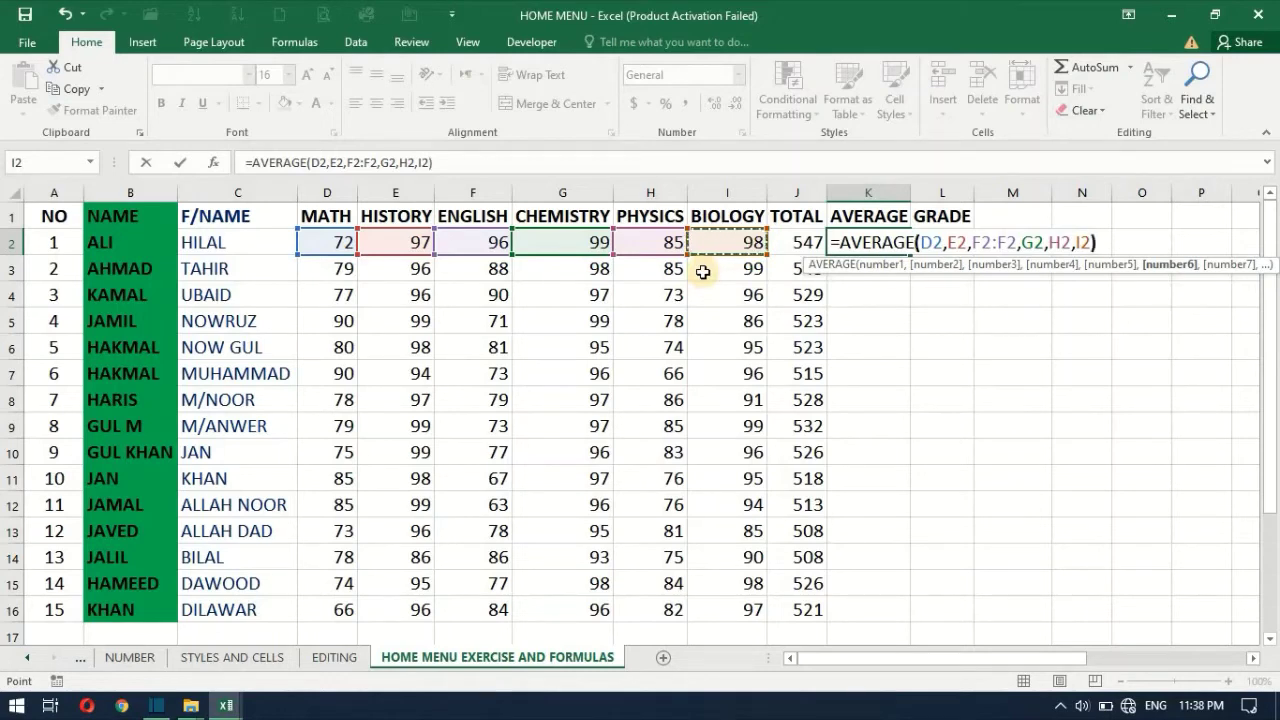
text())
key(Return)
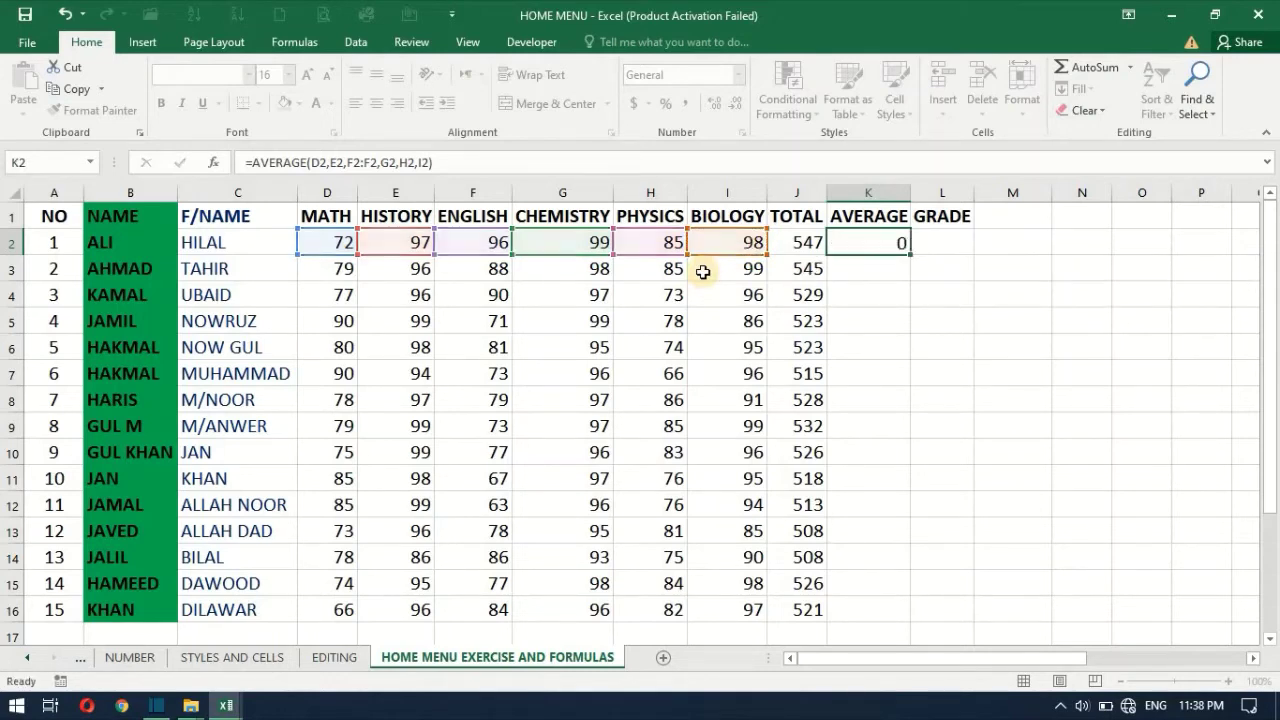
Fill the K2 average formula down to K16, giving averages from 84.6667 to 91.1667
click(862, 245)
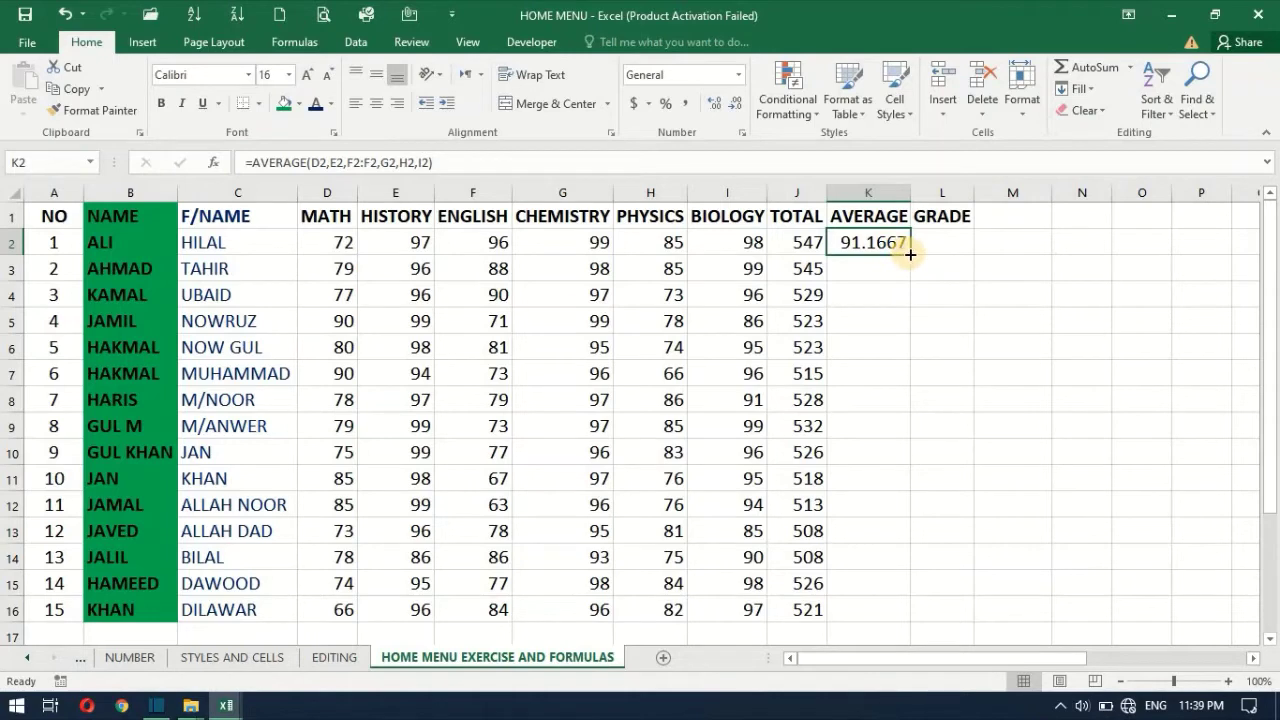
mouse_move(910, 255)
mouse_down()
mouse_move(857, 625)
mouse_move(855, 614)
mouse_up()
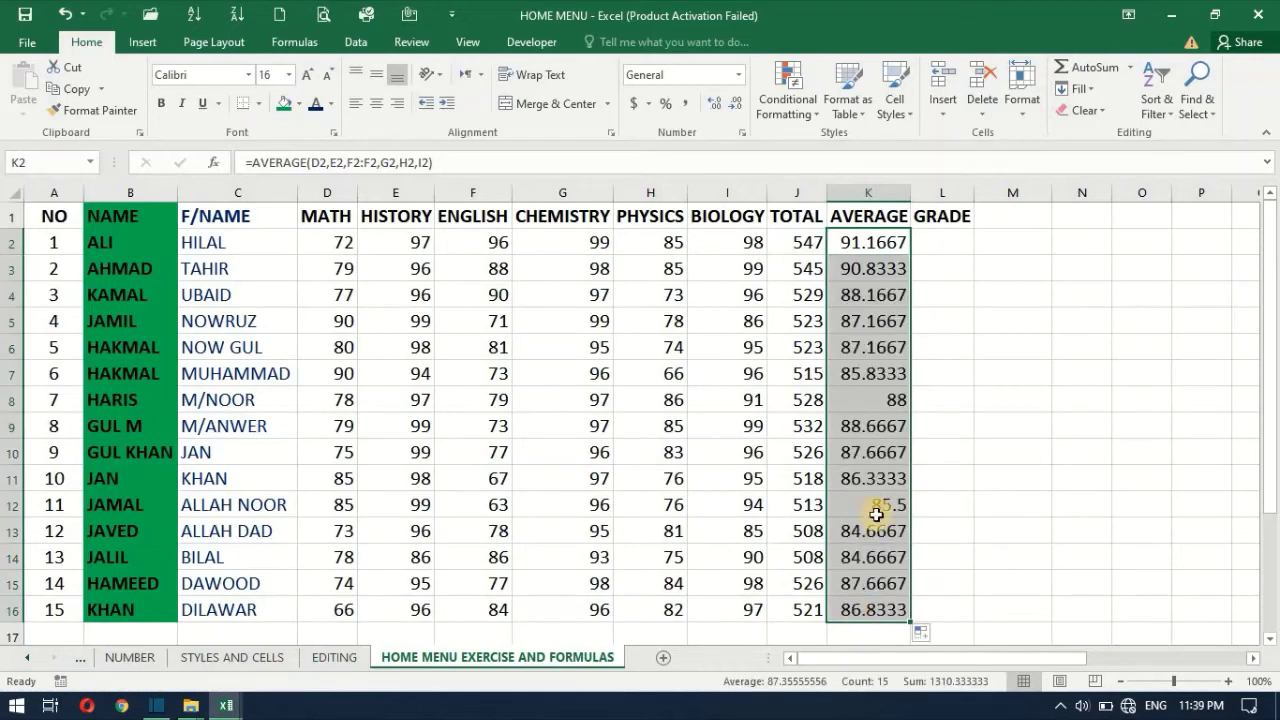
click(939, 259)
click(935, 237)
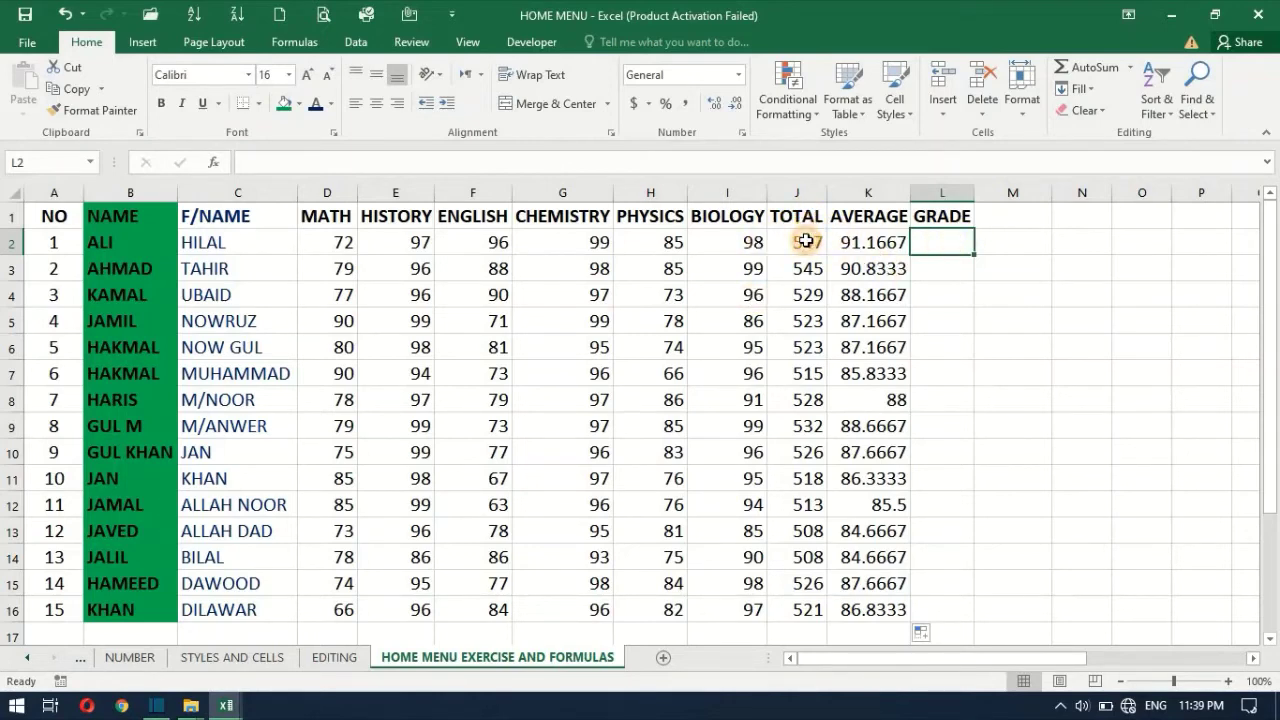
Select the TOTAL cells J2:J16 and sort them largest to smallest
click(806, 241)
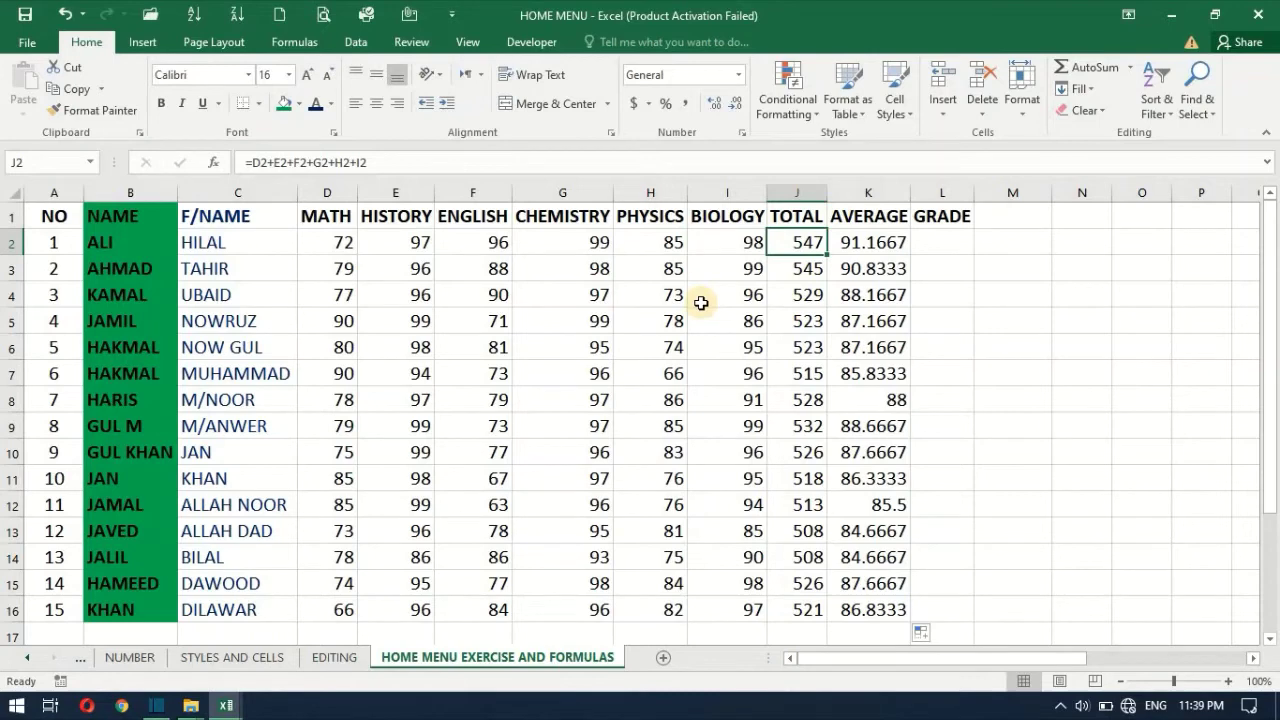
key(shift+Down)
key(shift+Down)
key(shift+Down)
key(shift+Down)
key(shift+Down)
key(shift+Down)
key(shift+Down)
key(shift+Down)
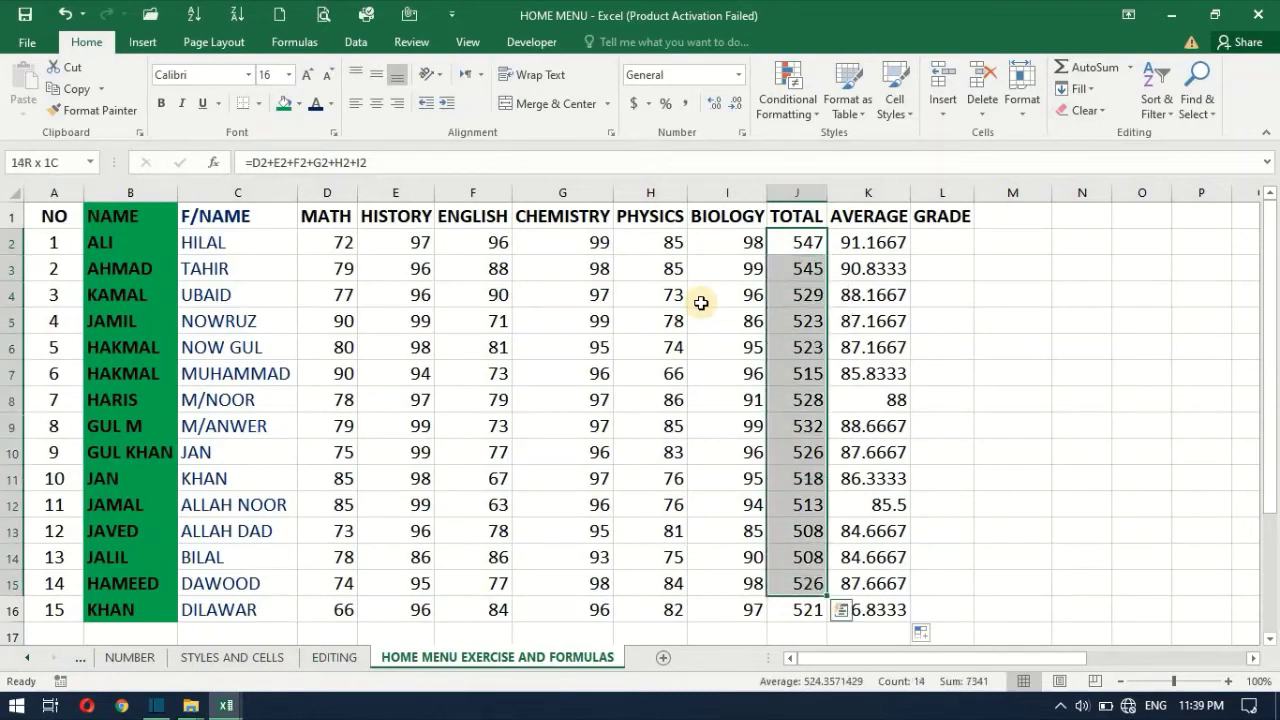
key(shift+Down)
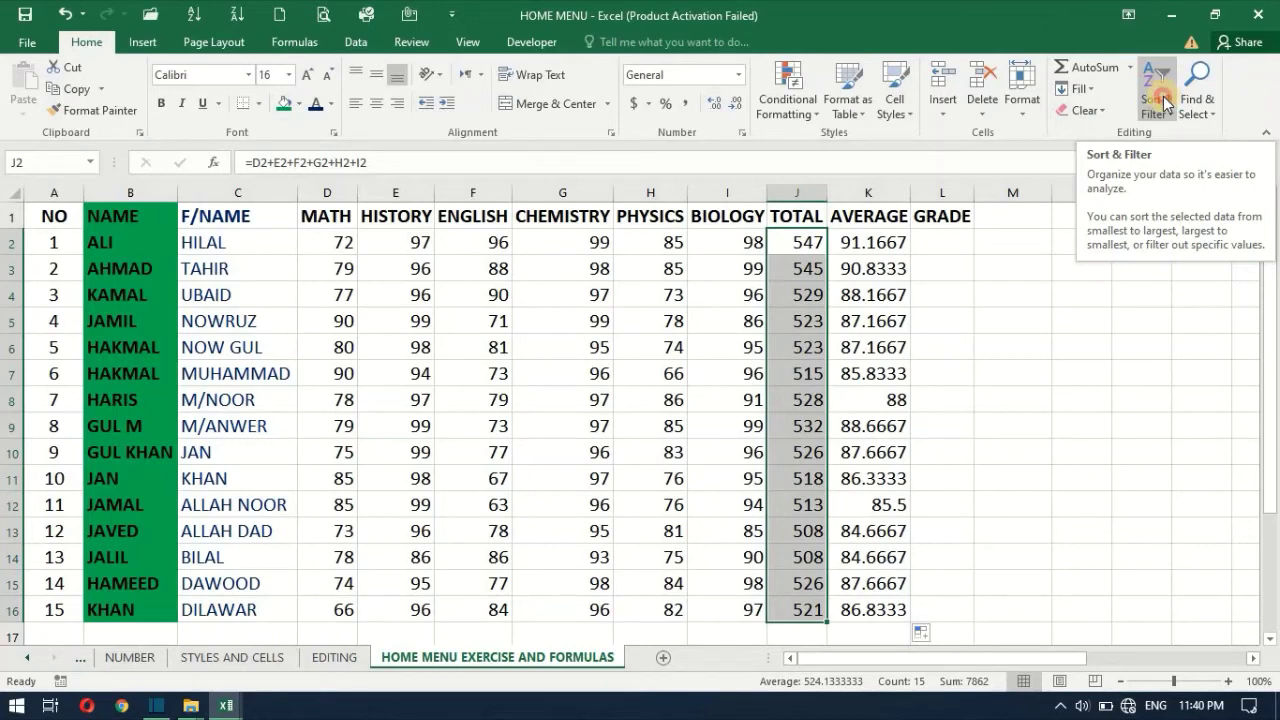
click(1163, 96)
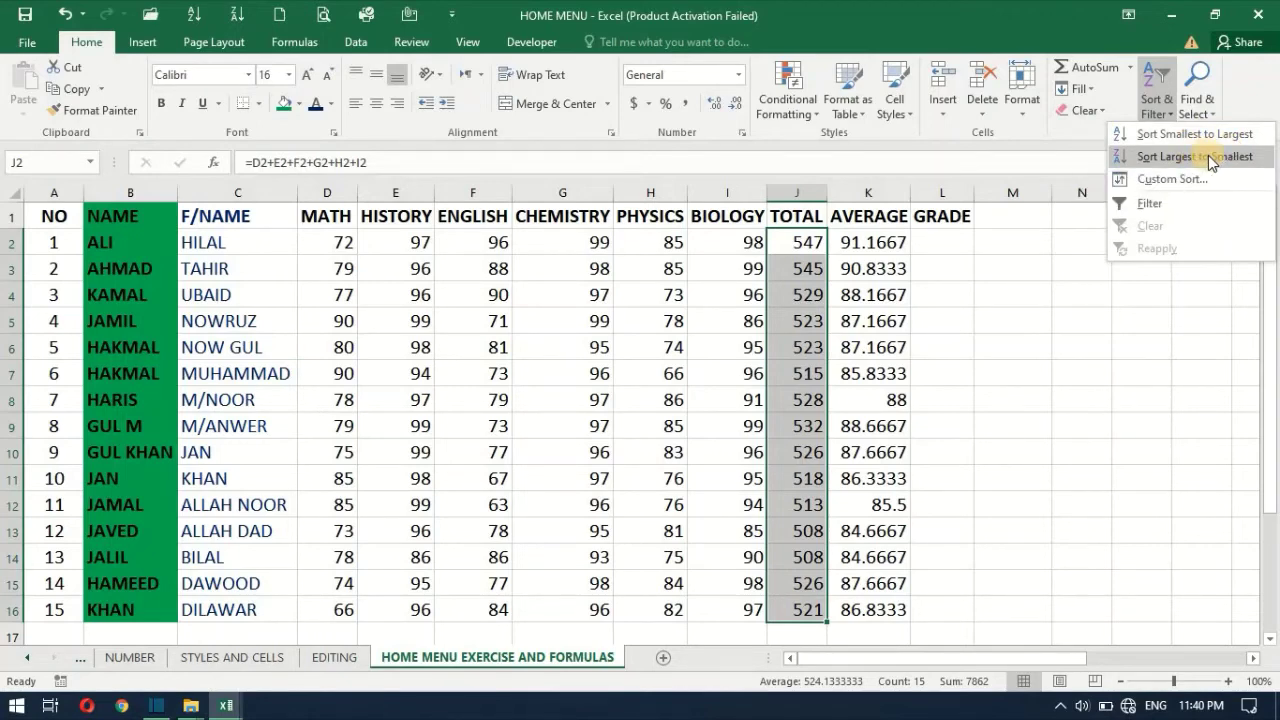
click(1208, 157)
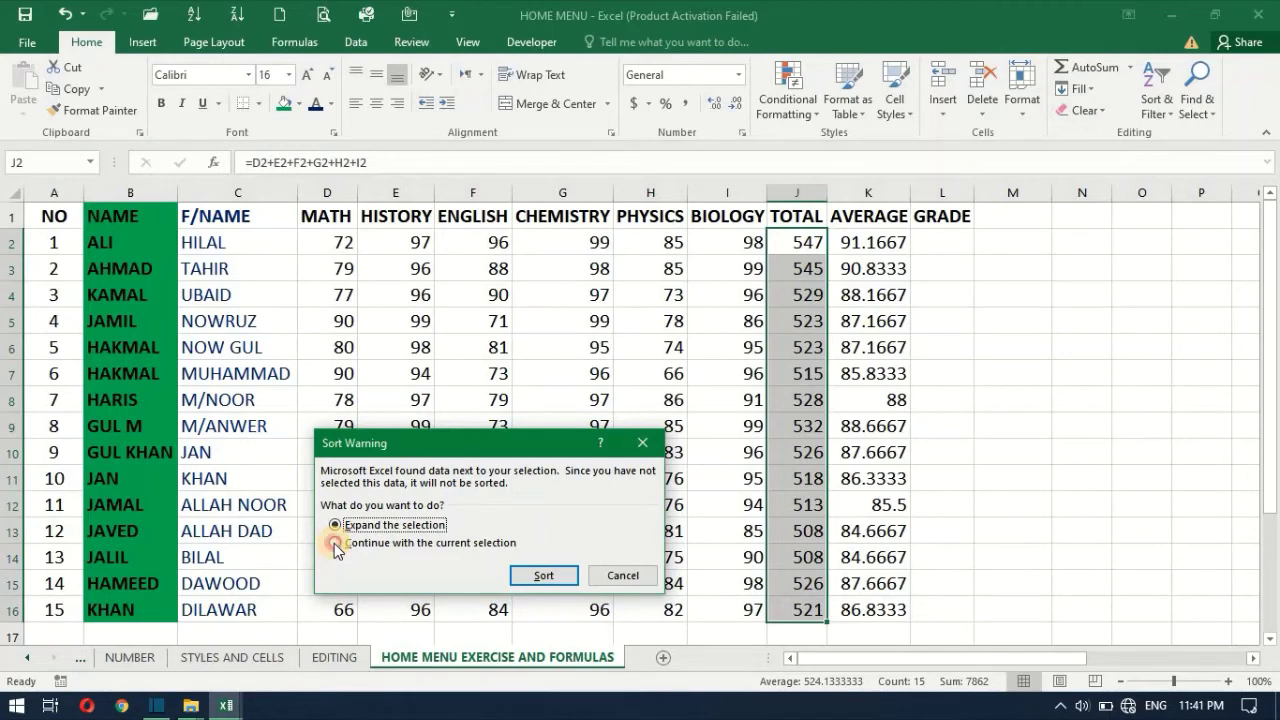
Sort only the current selection J2:J16, leaving totals 547 to 521 in their original order
click(334, 543)
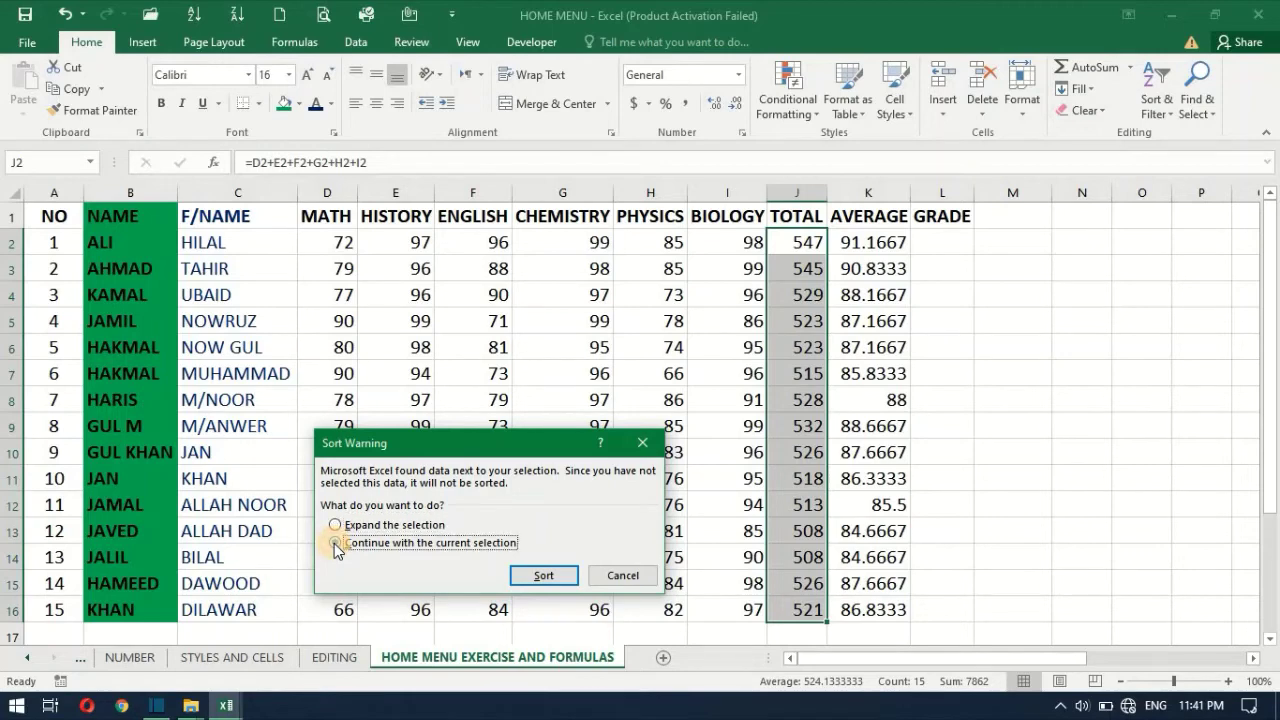
click(549, 578)
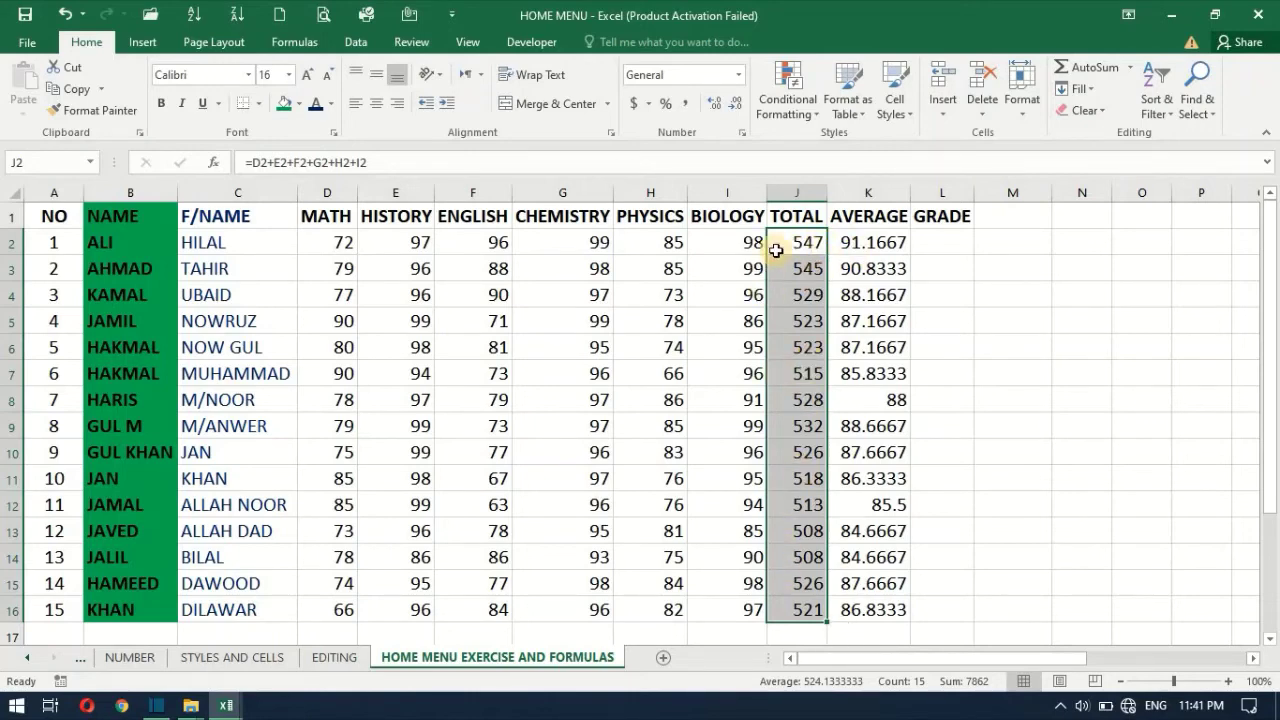
click(944, 241)
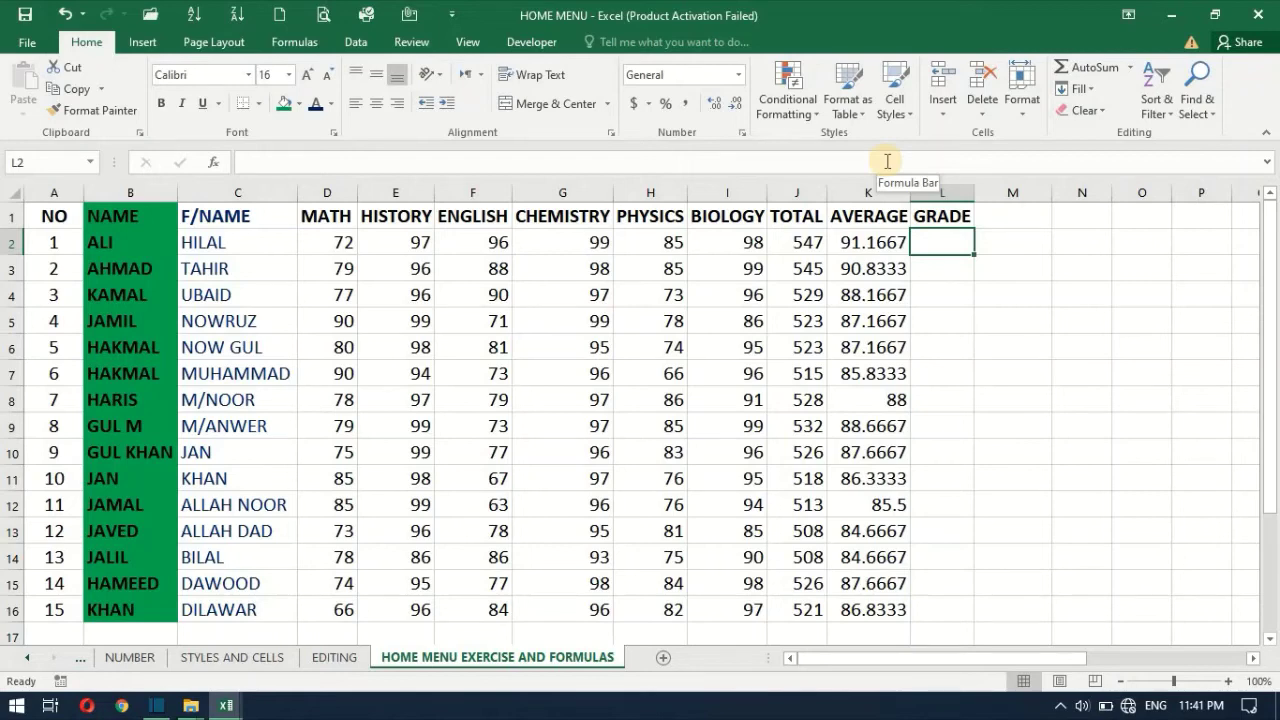
Enter 1st, 2nd and 3rd in L2, L3 and L4, then select L2:L4
text(1)
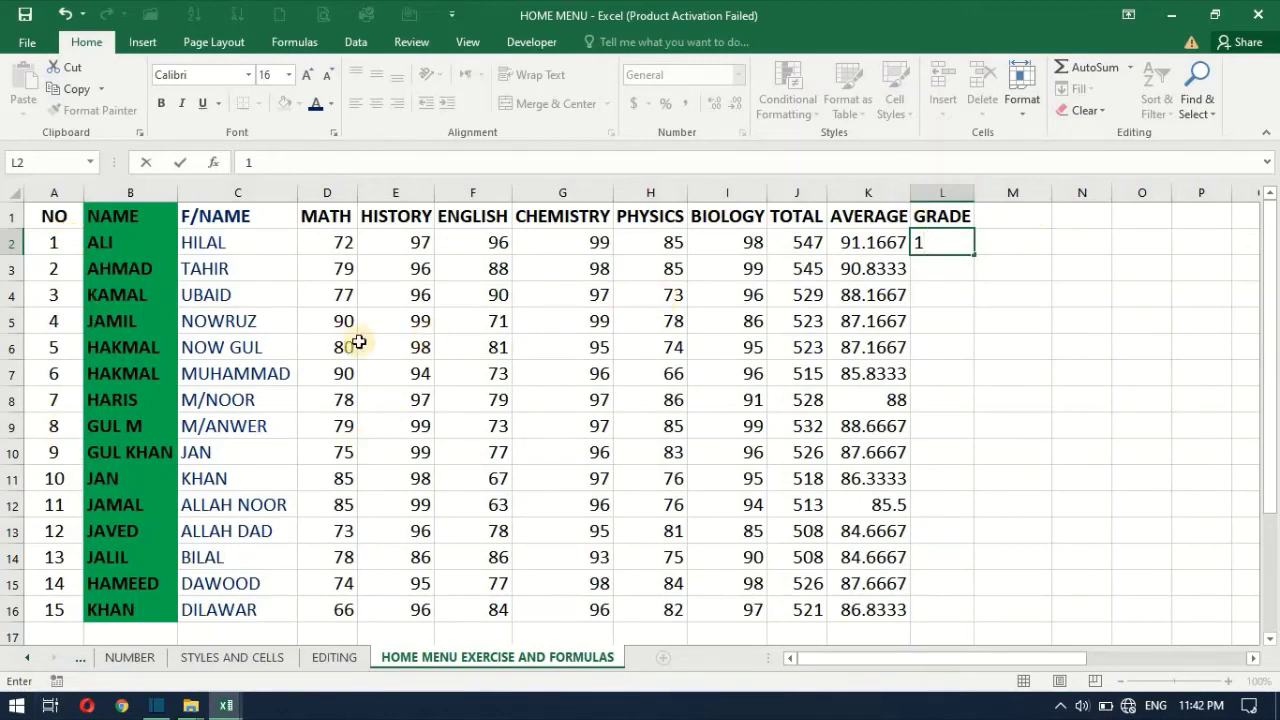
text(s)
text(t)
key(Return)
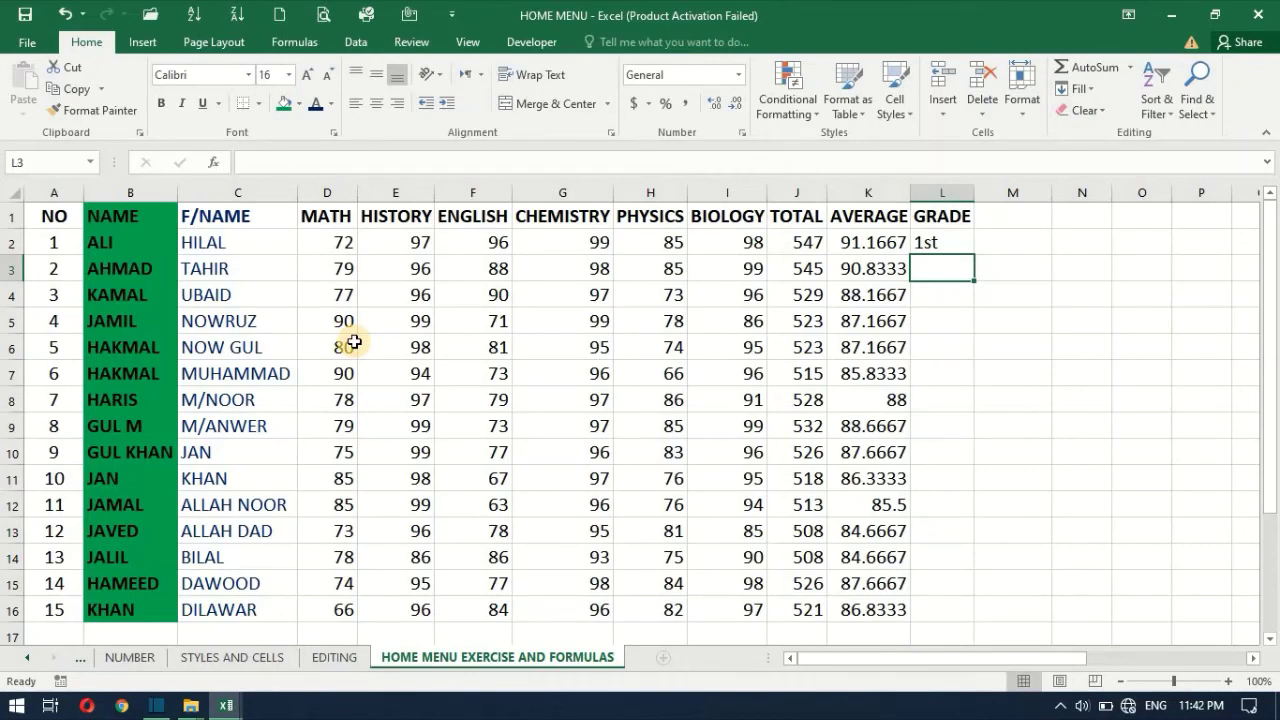
text(2n)
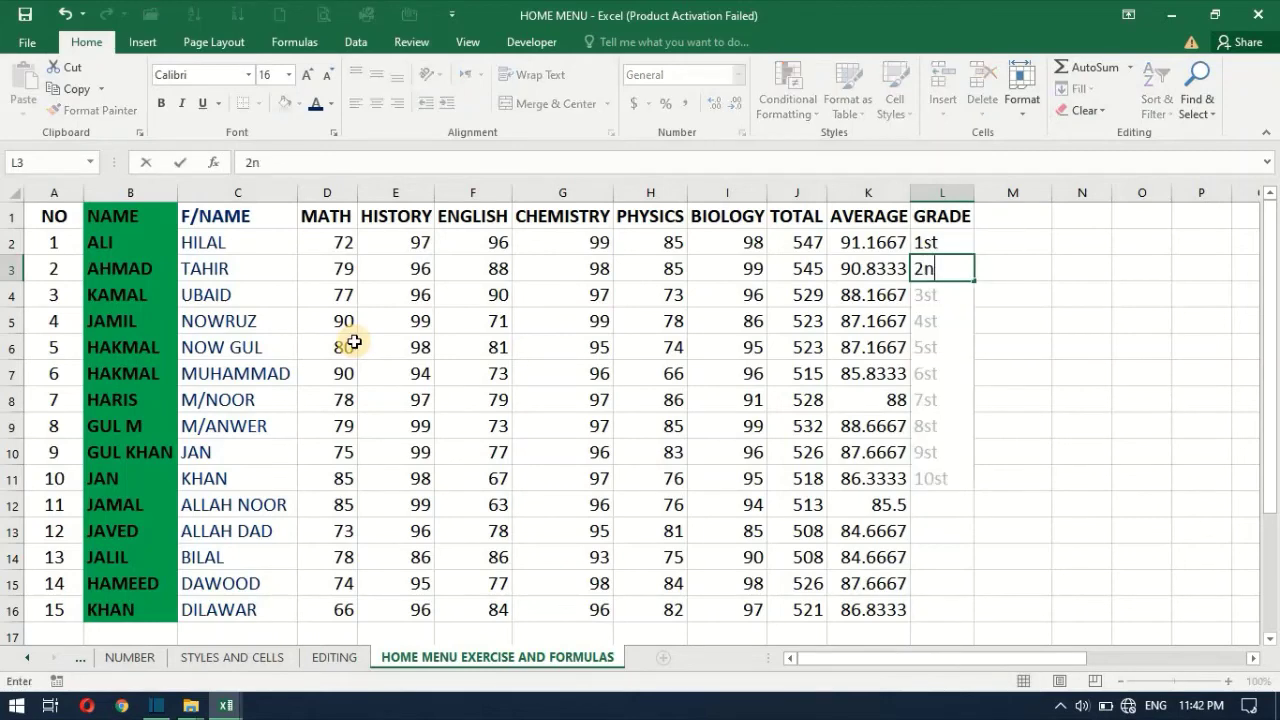
text(d)
key(Return)
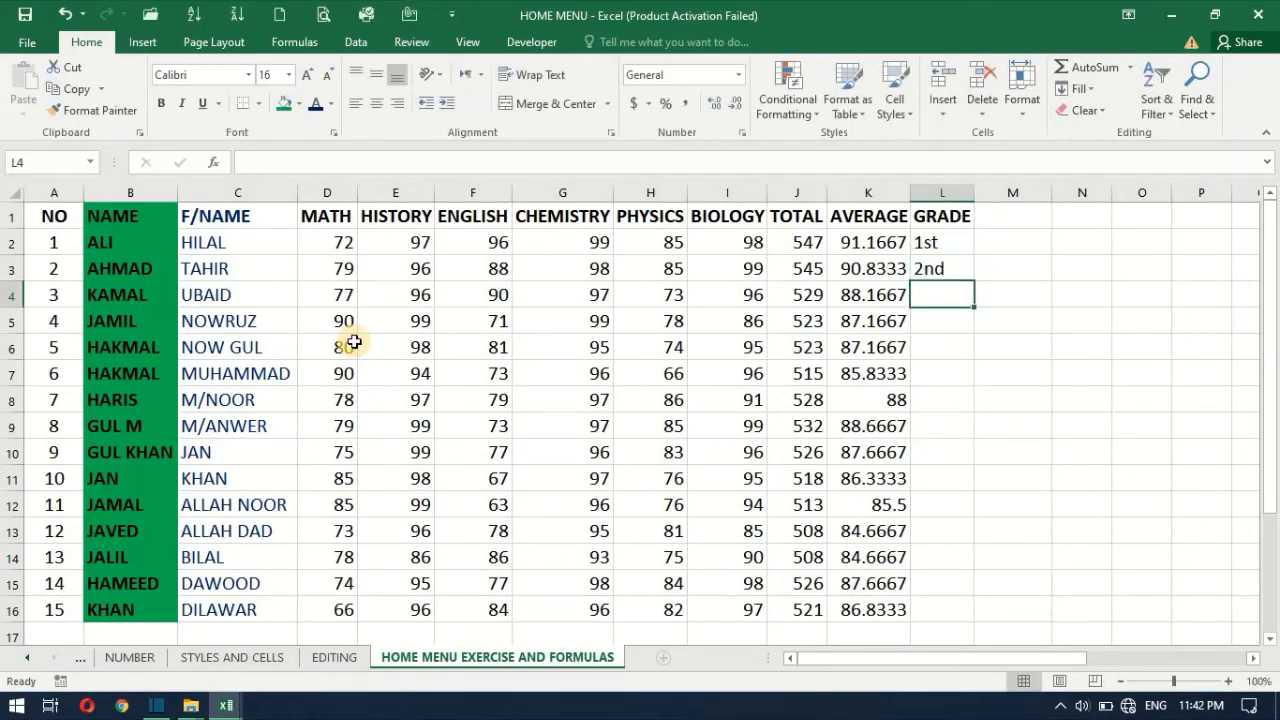
text(3r)
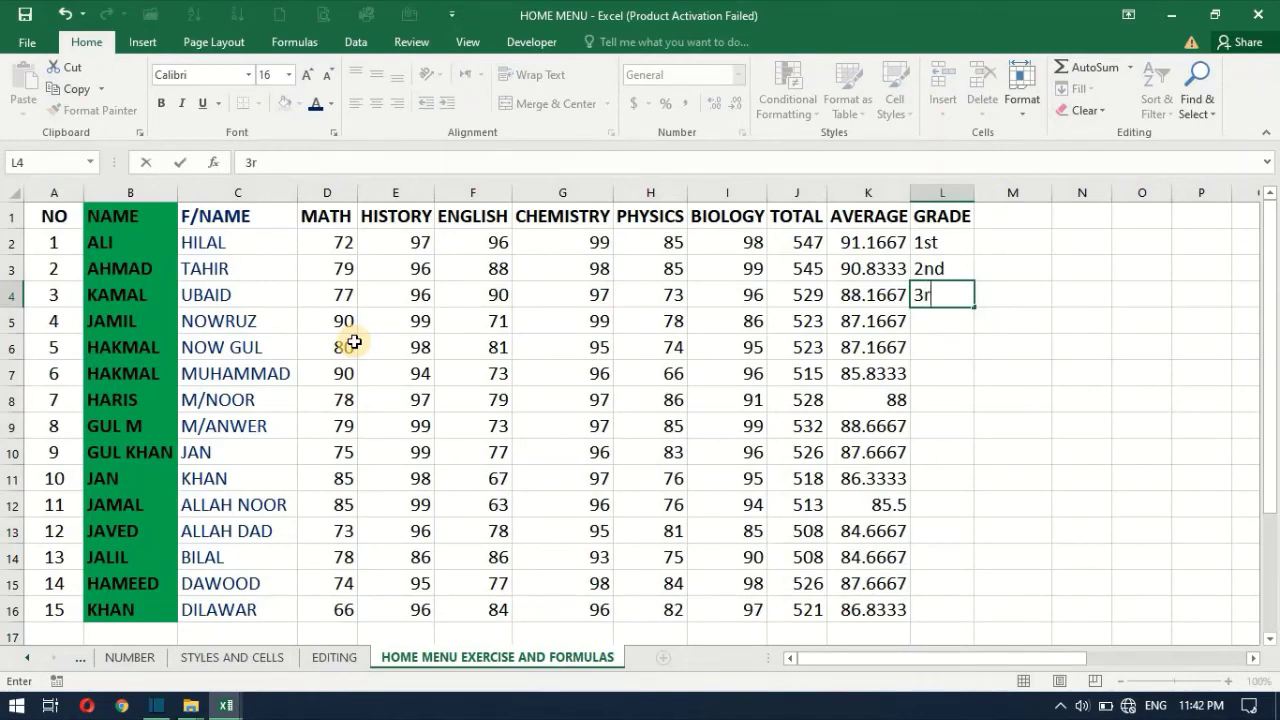
text(d)
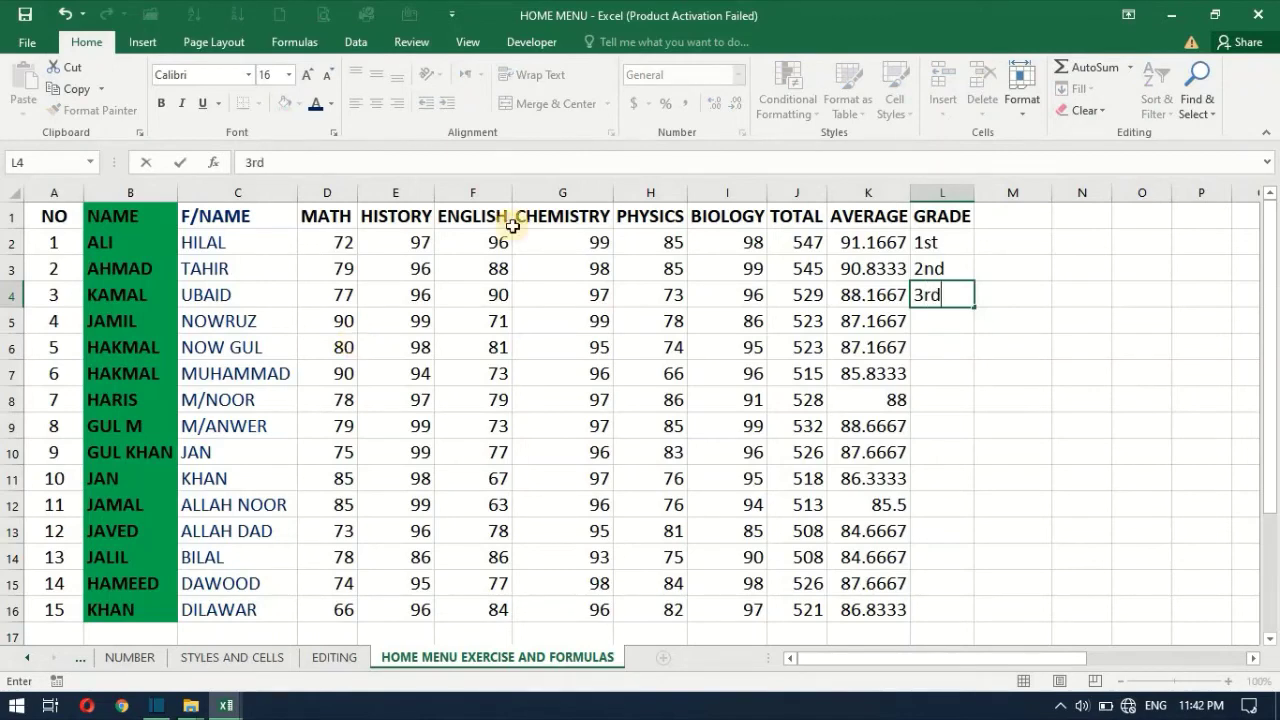
click(945, 241)
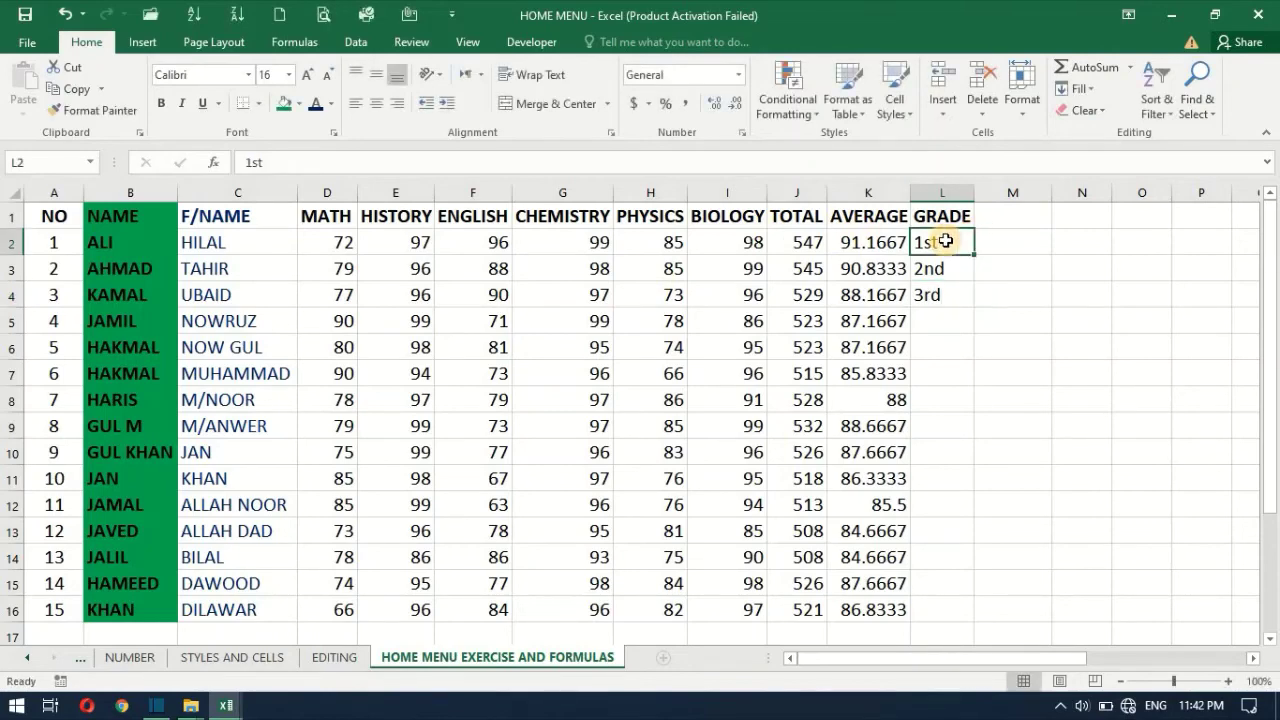
key(shift+Down)
key(shift+Down)
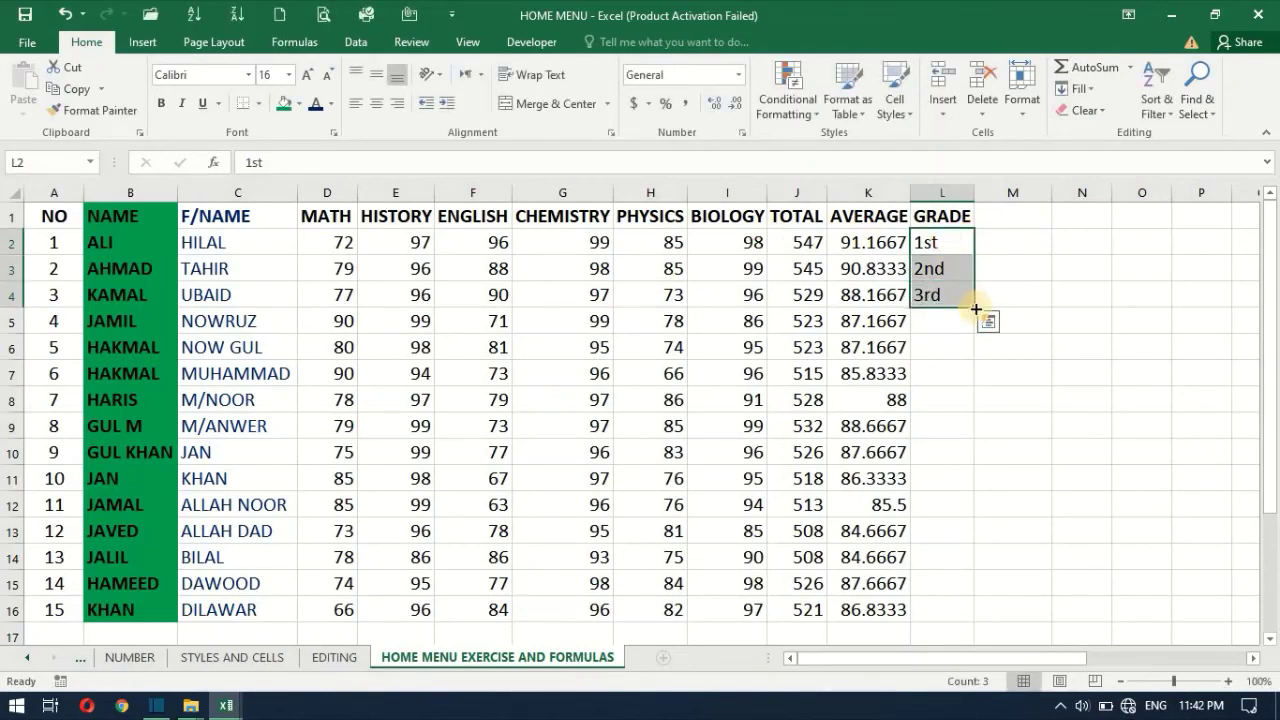
Fill the L2:L4 grade series down to L16 so it runs 1st through 15th
drag(974, 308, 943, 617)
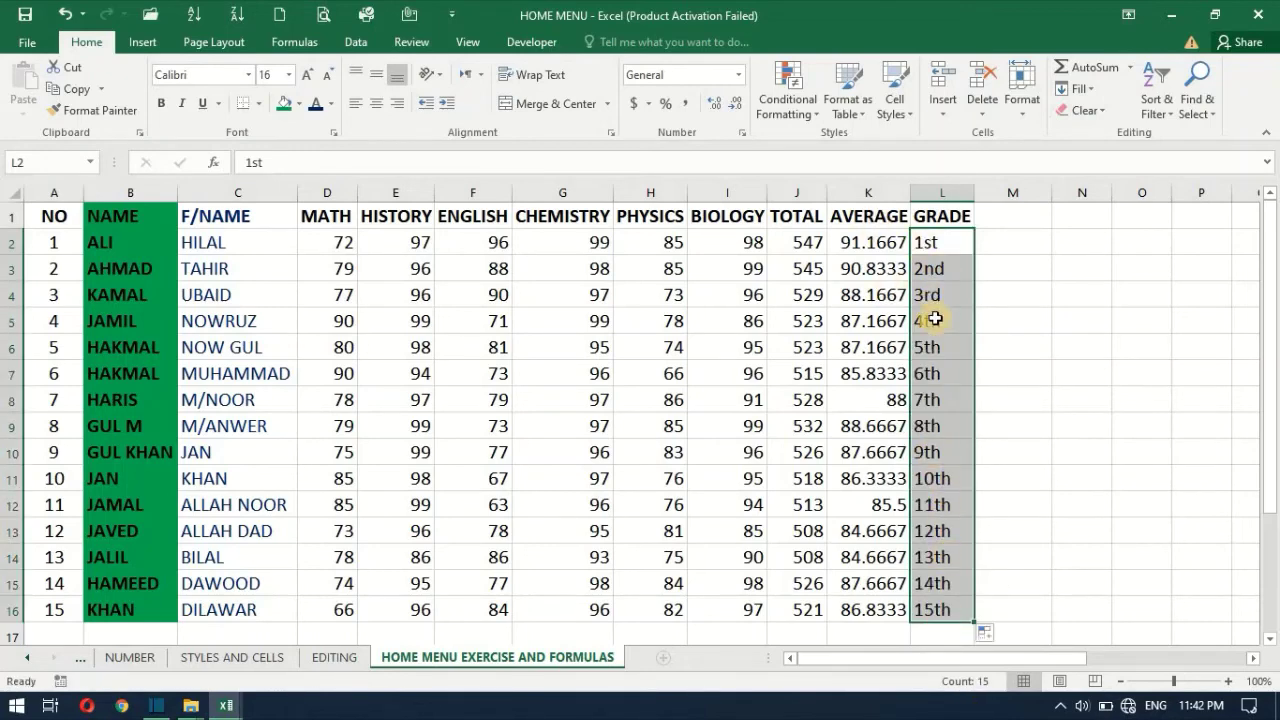
drag(1051, 305, 1048, 300)
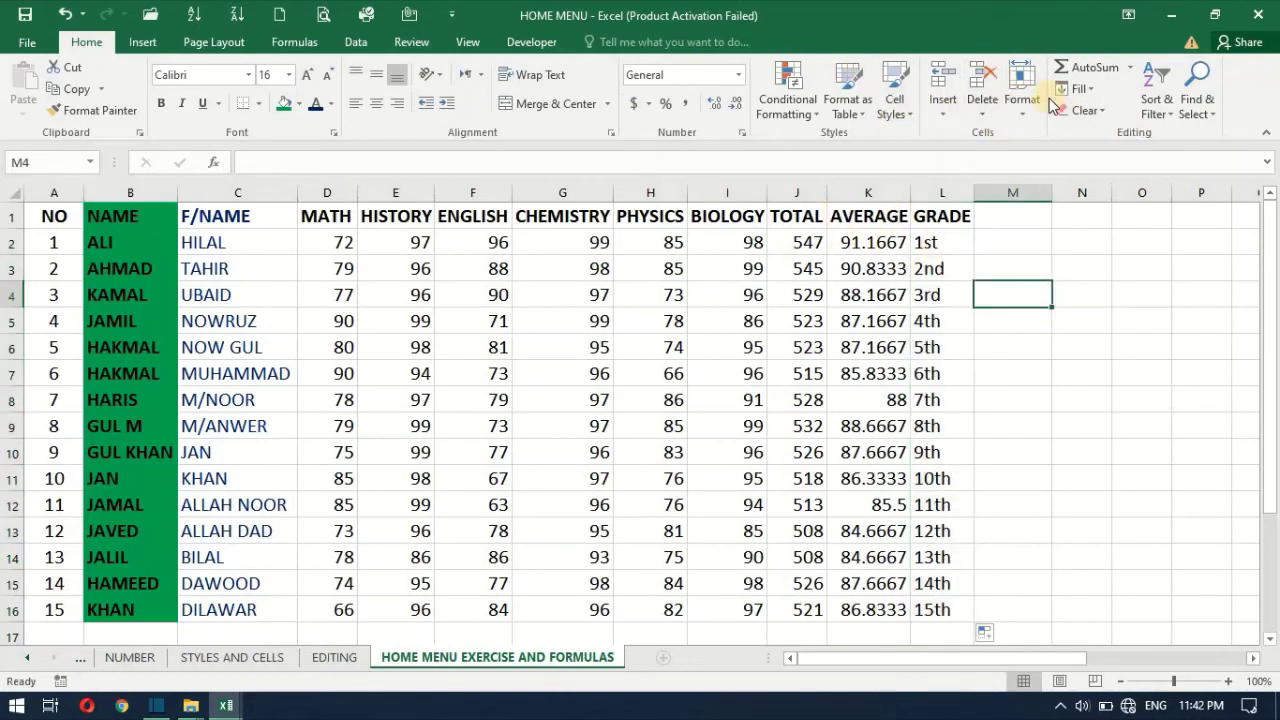
click(1079, 298)
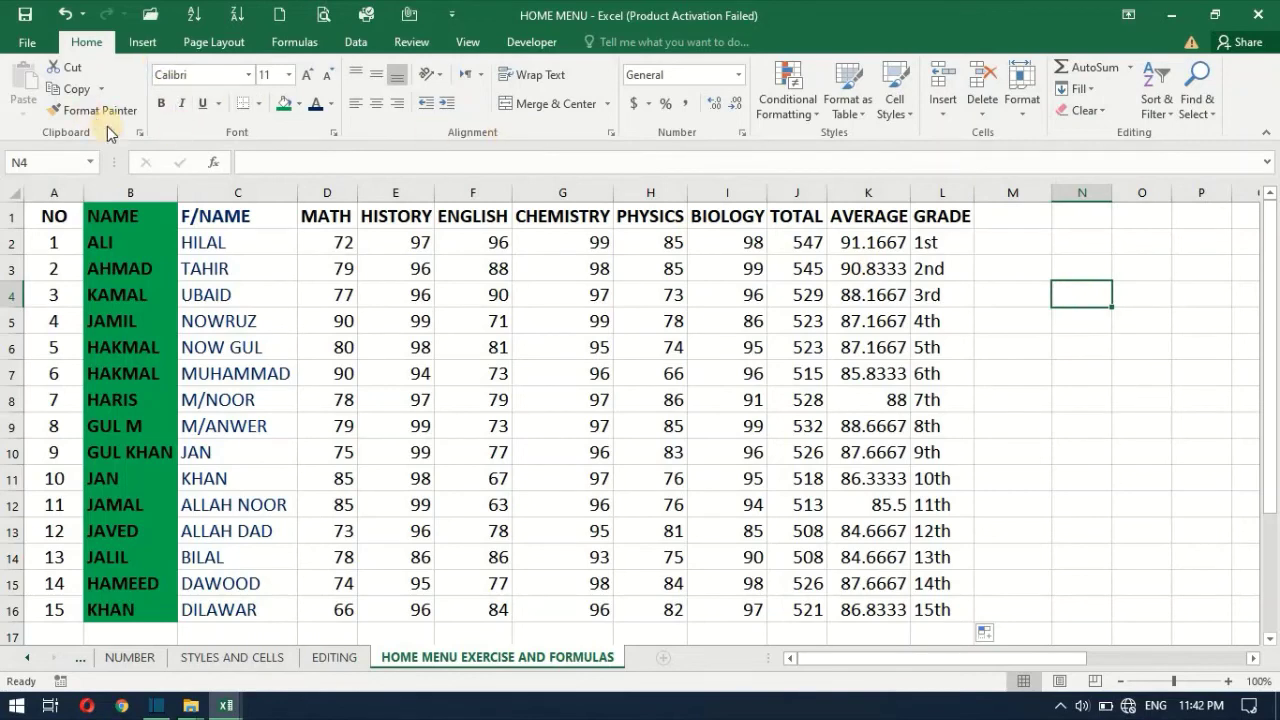
click(226, 168)
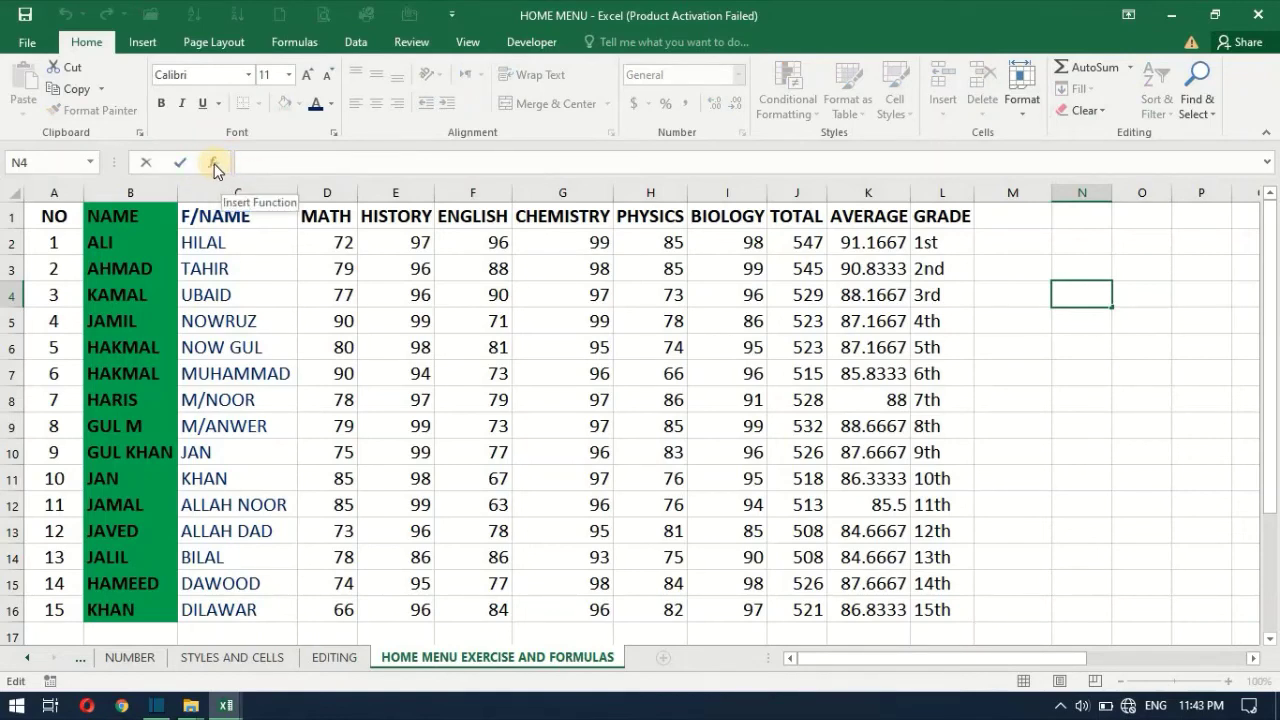
click(213, 164)
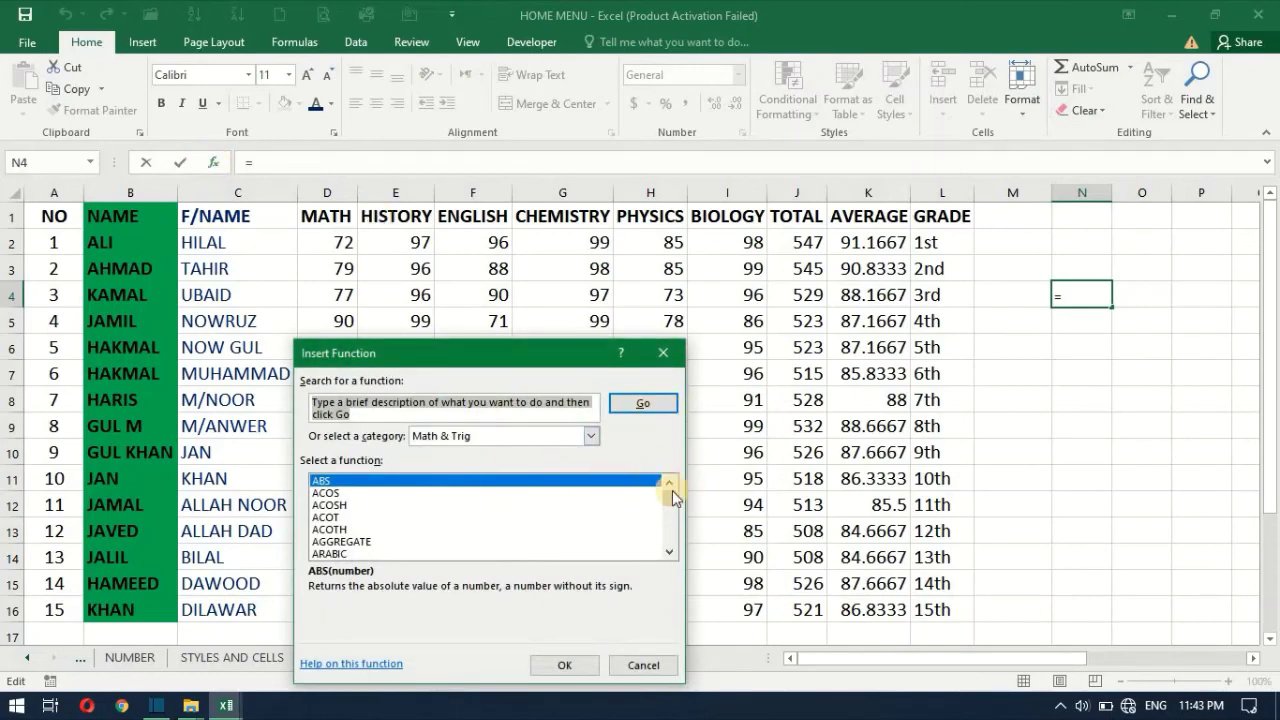
mouse_move(672, 490)
mouse_down()
mouse_move(674, 535)
mouse_move(660, 503)
mouse_move(669, 542)
mouse_up()
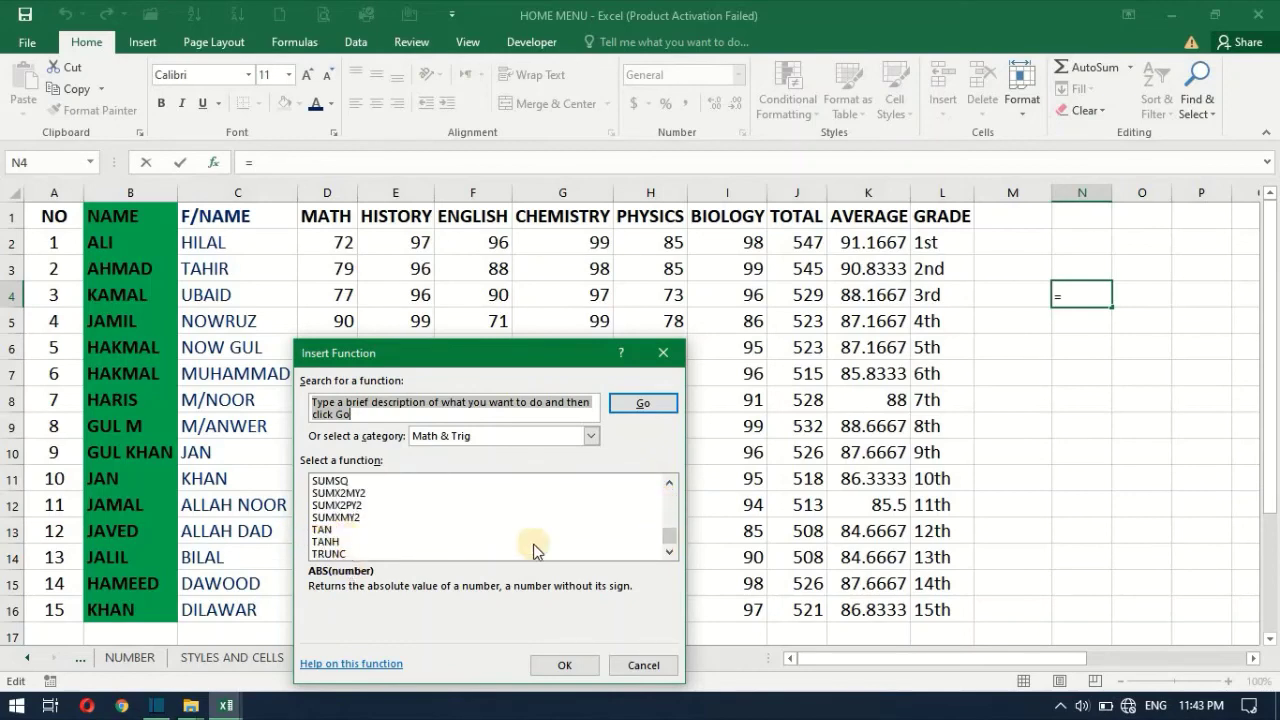
click(633, 676)
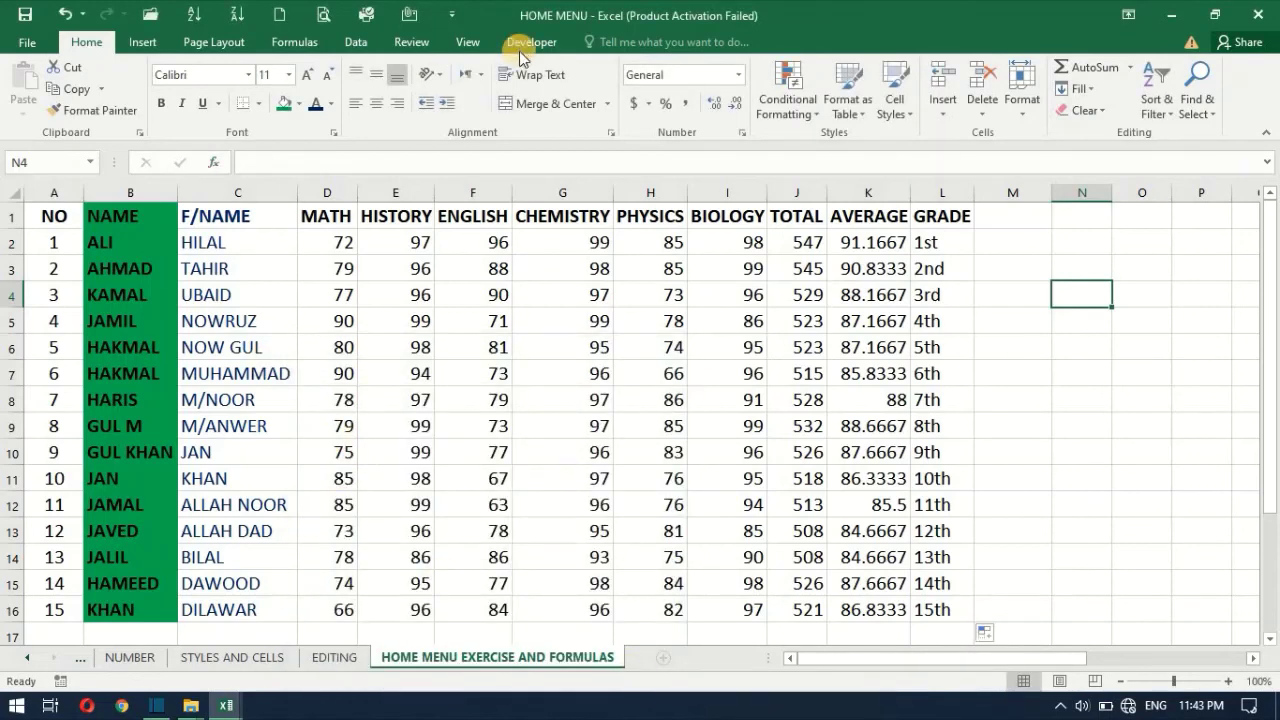
Show the Formulas ribbon tools beside the completed marks sheet
click(302, 44)
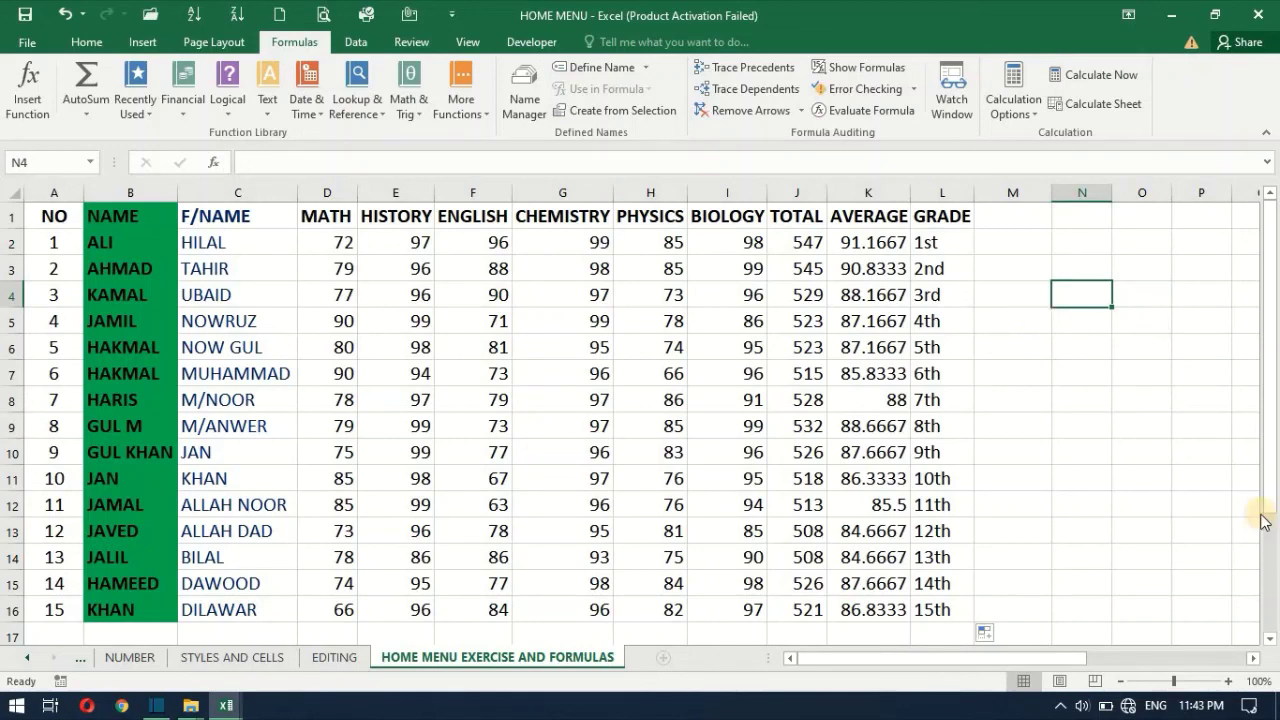
click(1061, 705)
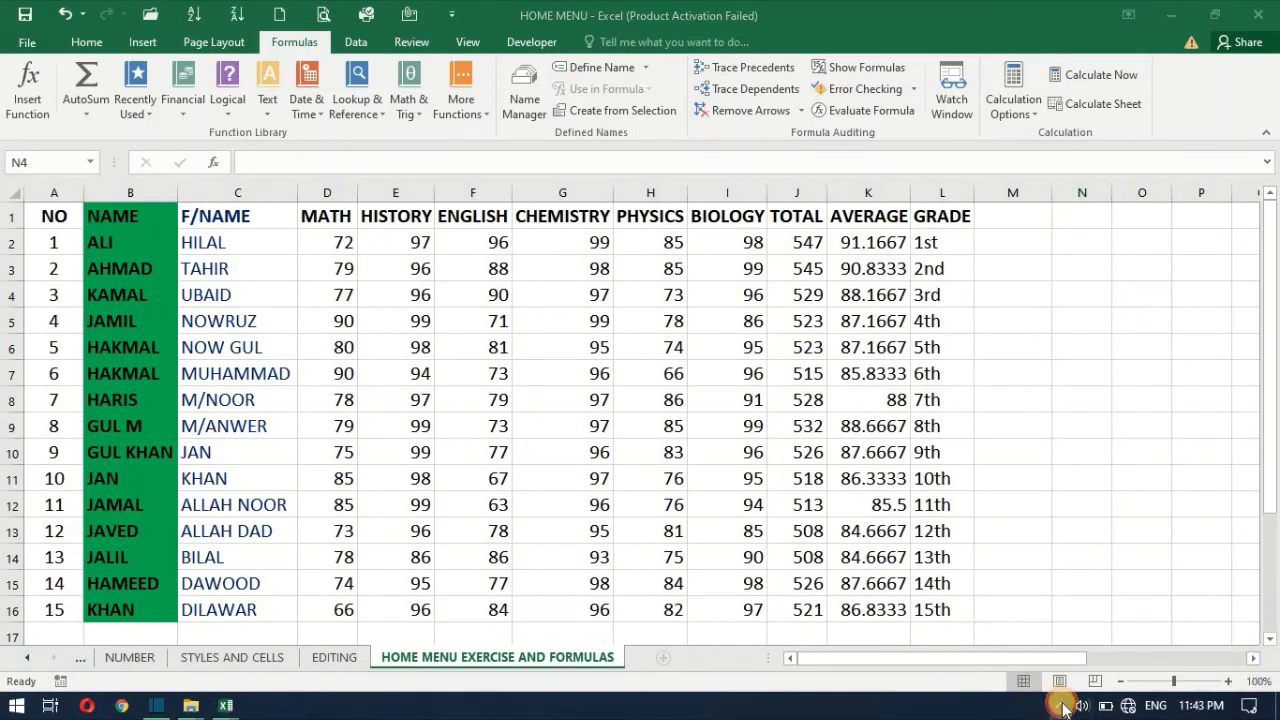